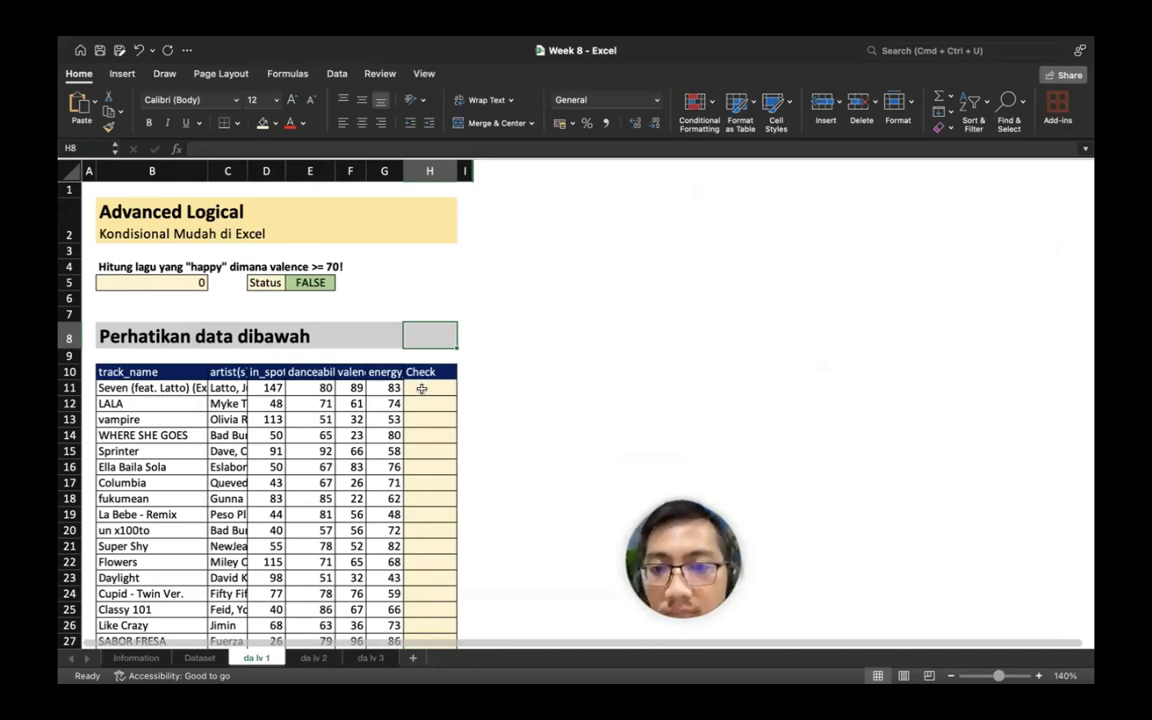
Begin an IFS formula in cell H11 of the Check column that returns "Happy" when F11>=70
click(421, 389)
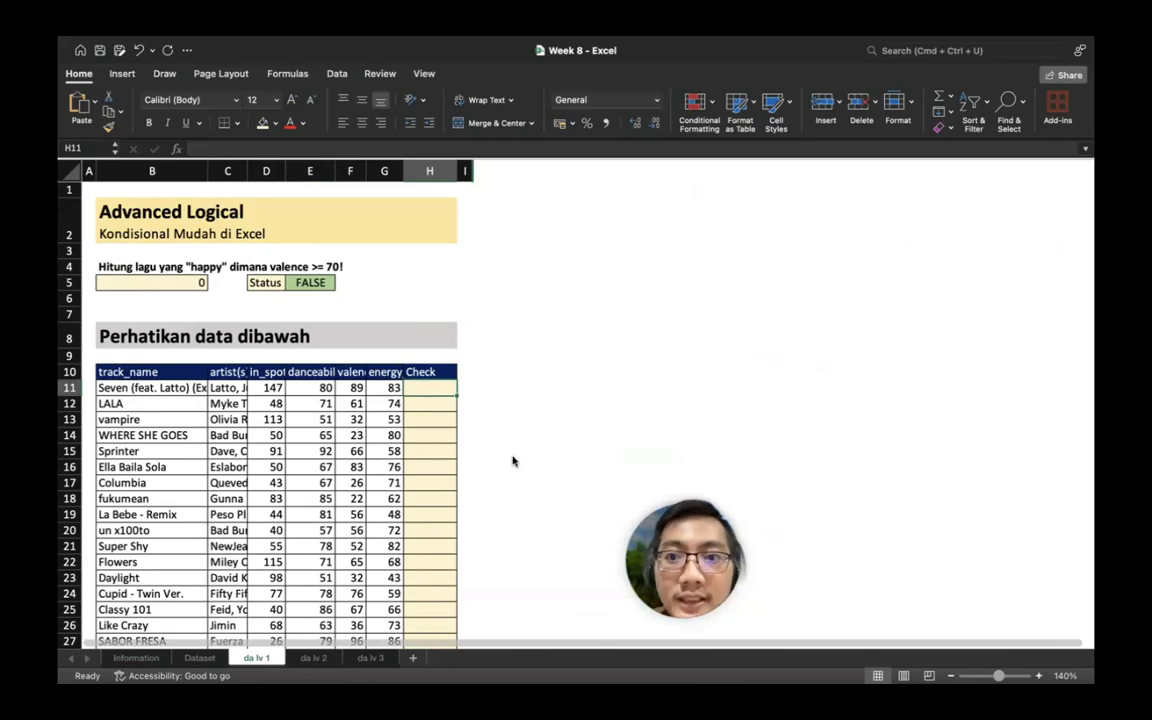
text(=IFS()
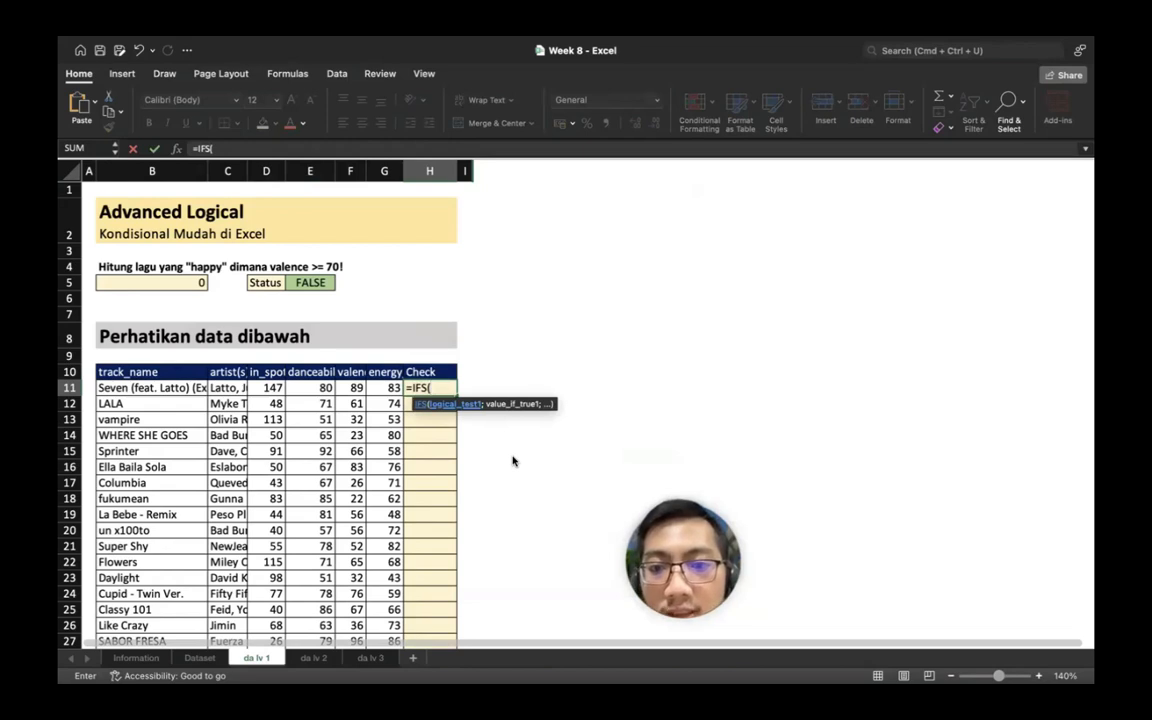
click(355, 388)
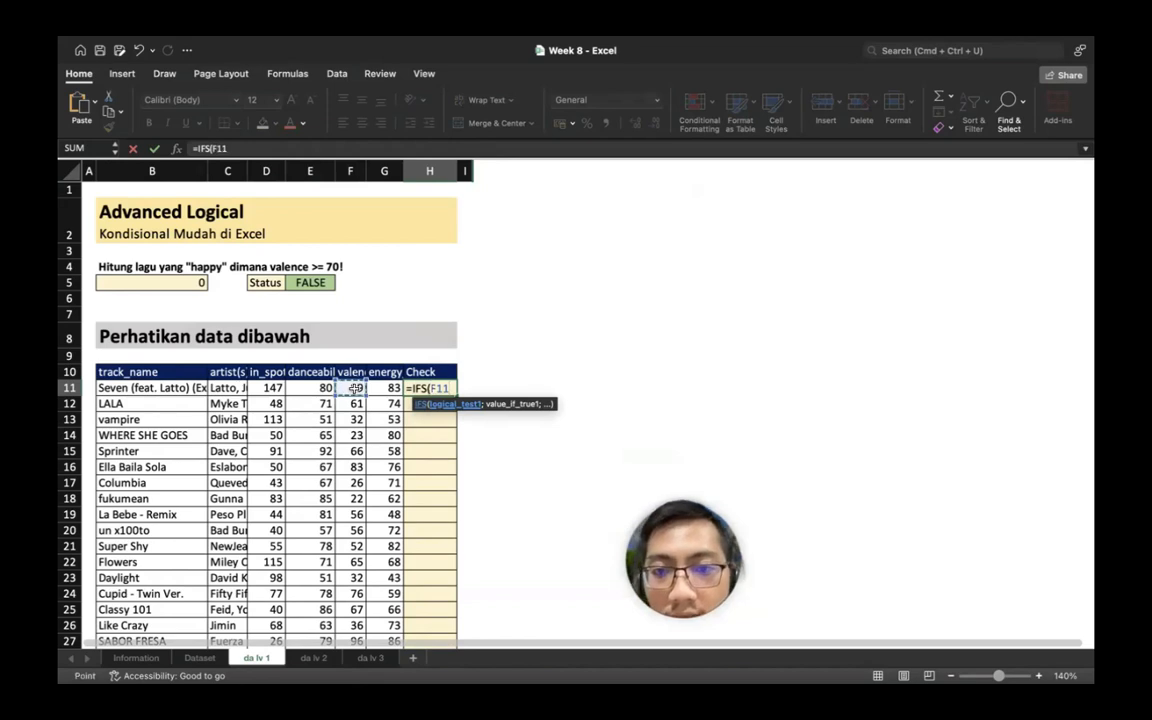
text(>=)
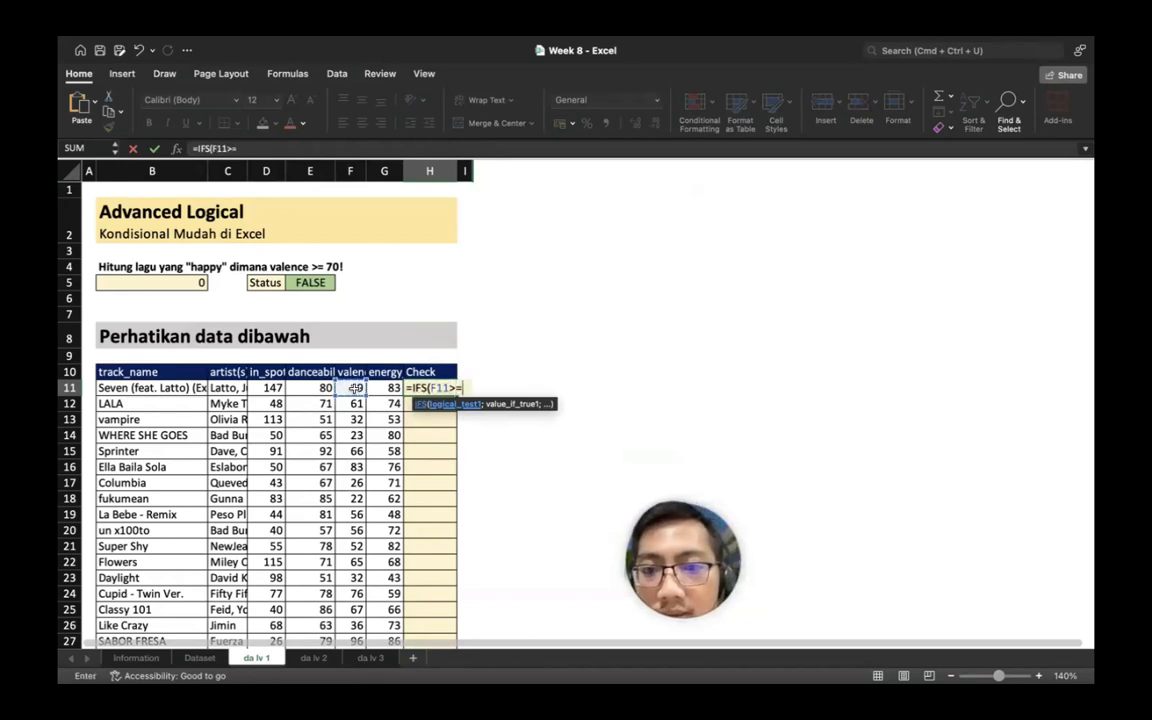
text(70)
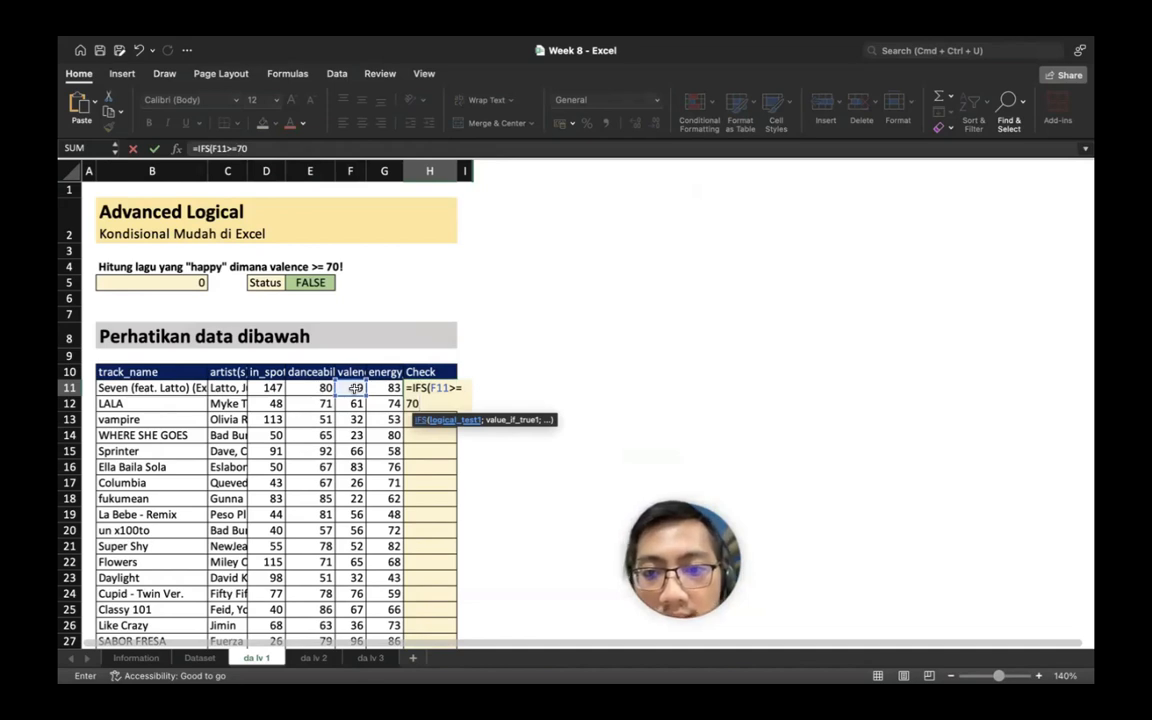
text(;")
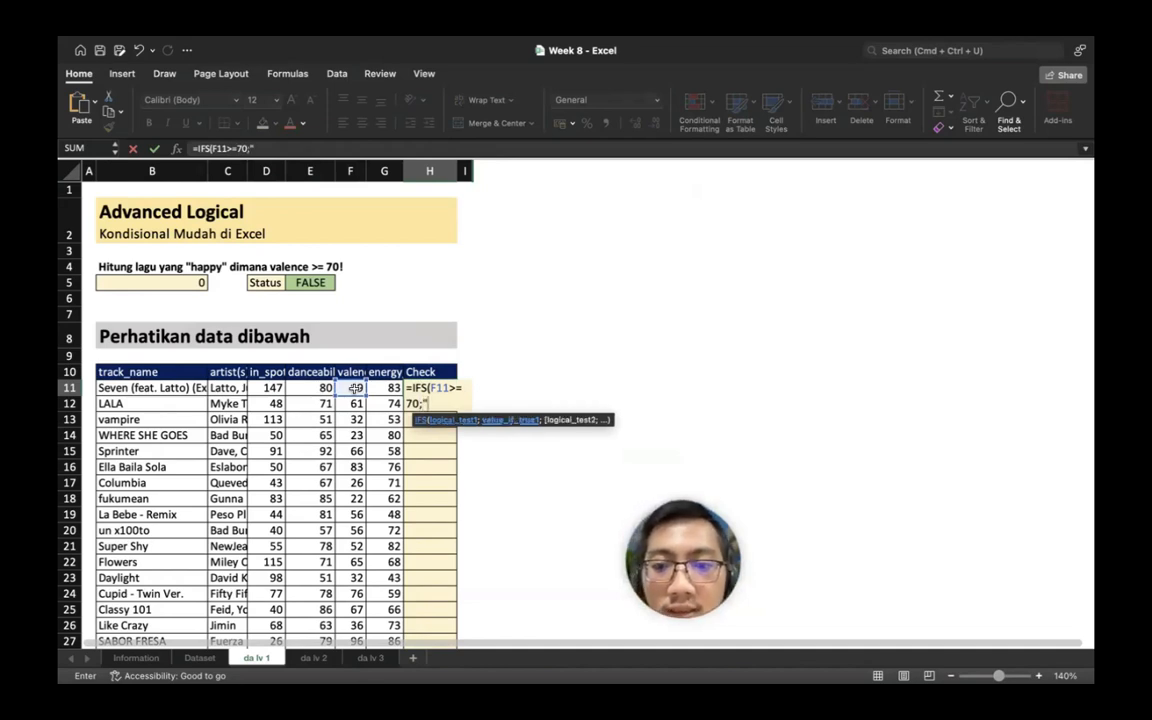
text(Ha)
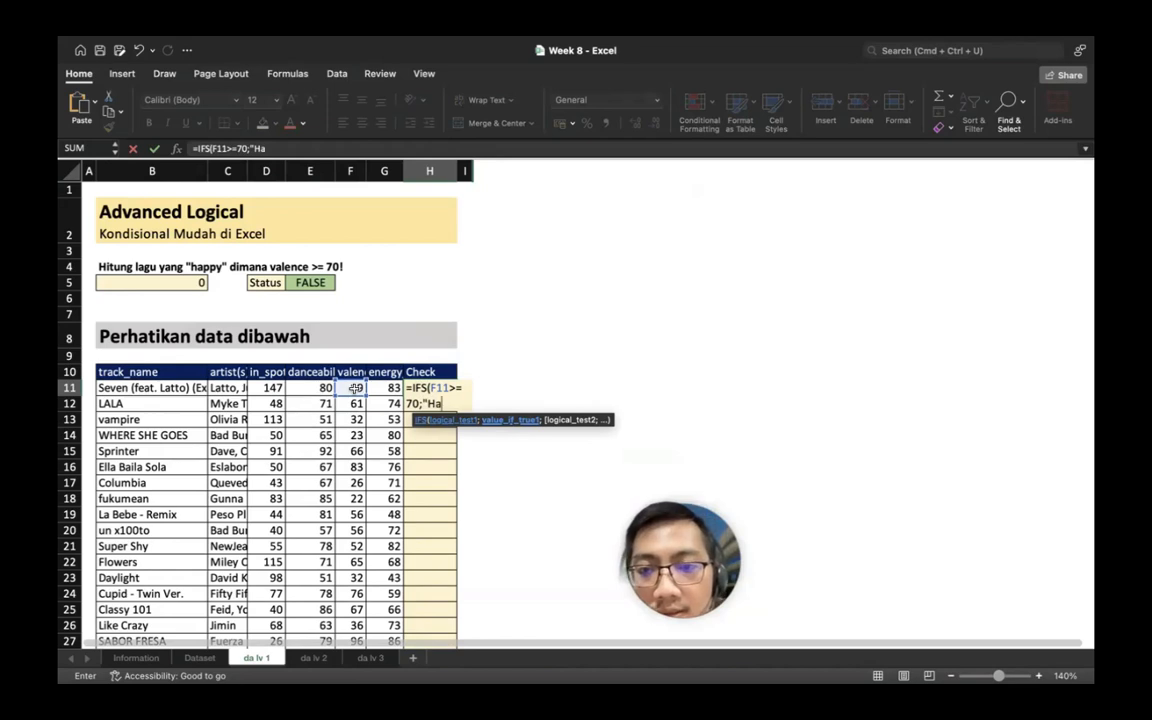
text(ppy")
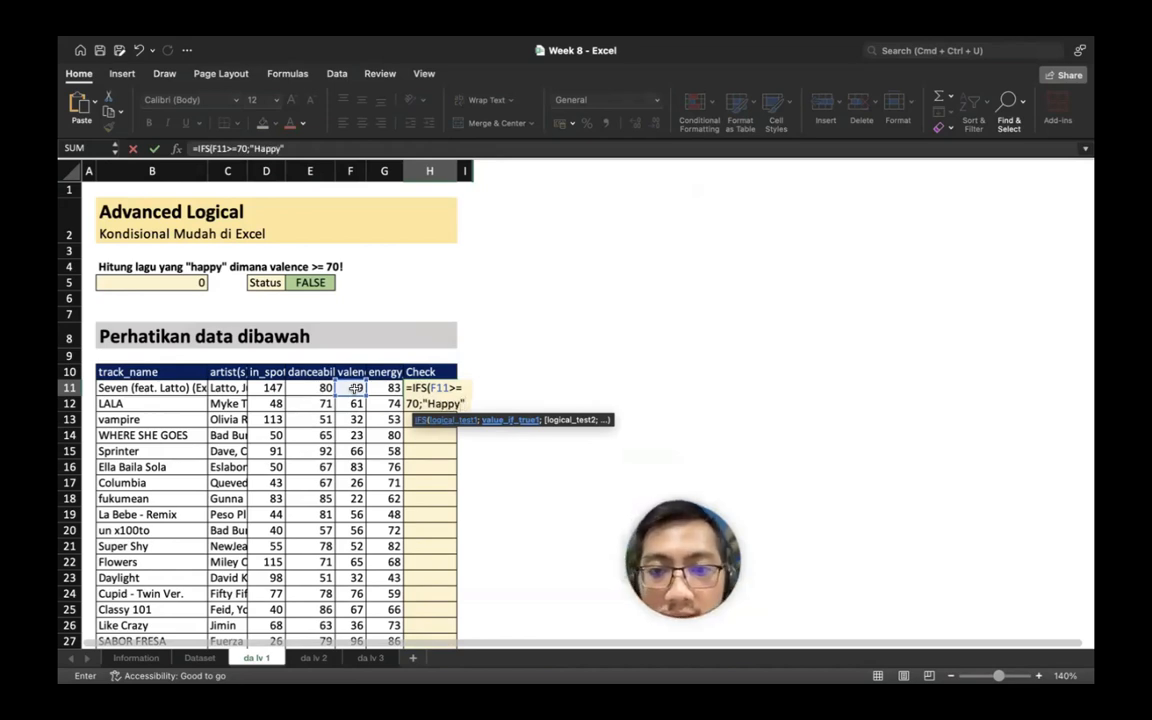
Complete the H11 formula with the condition F11<70 returning "Neutral", and fill it down the Check column
text(;)
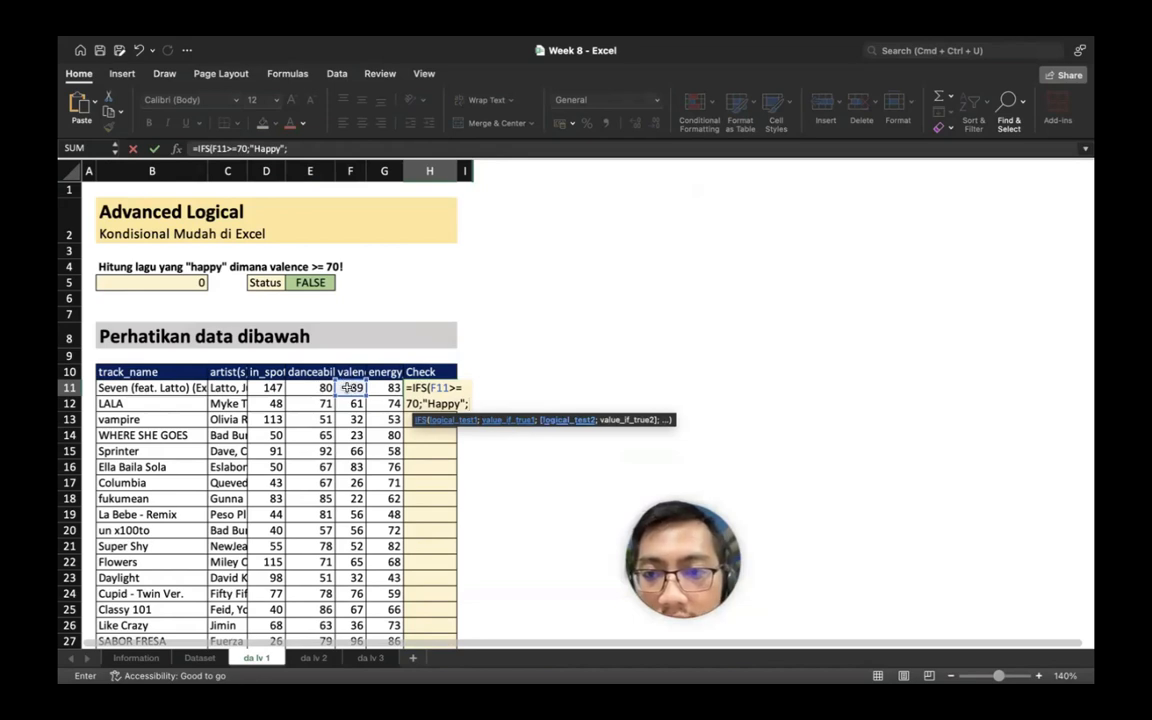
text(F11<7)
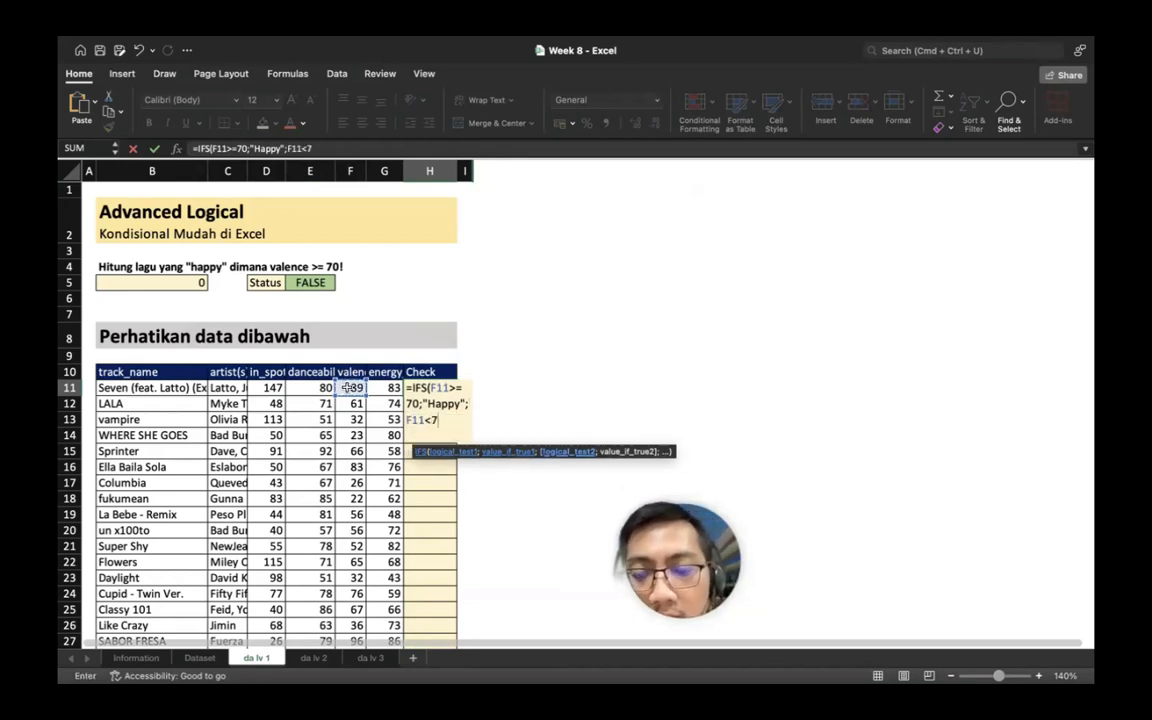
text(0;"Neur)
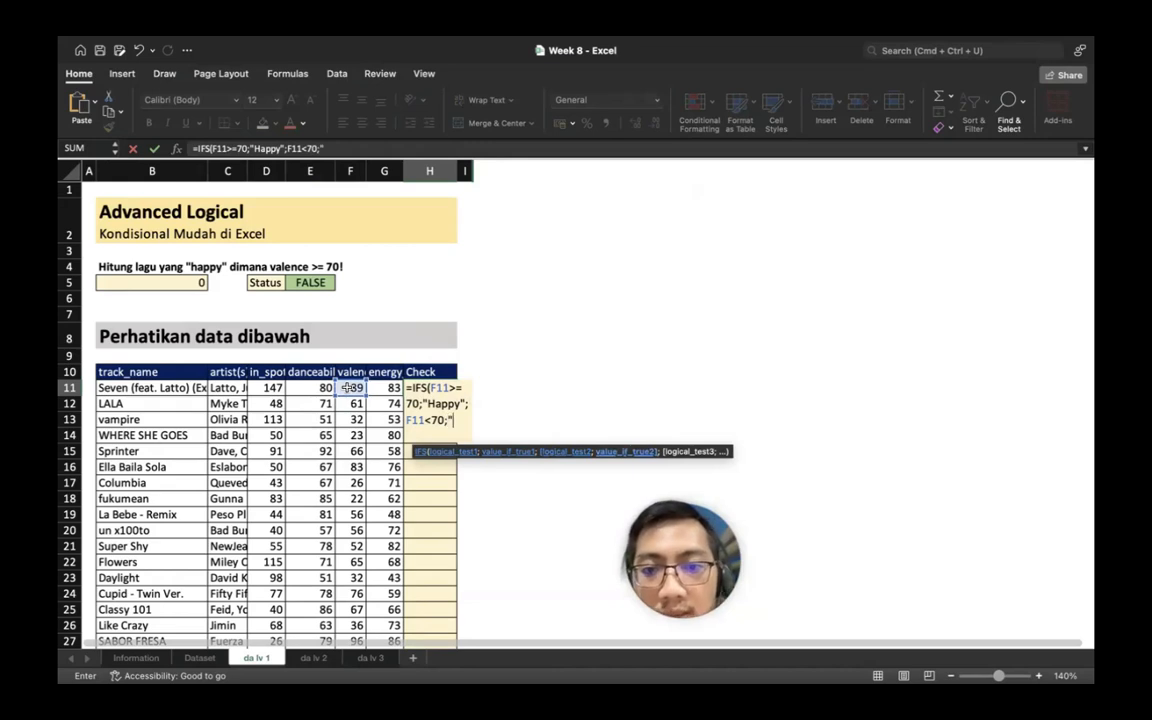
text(tral))
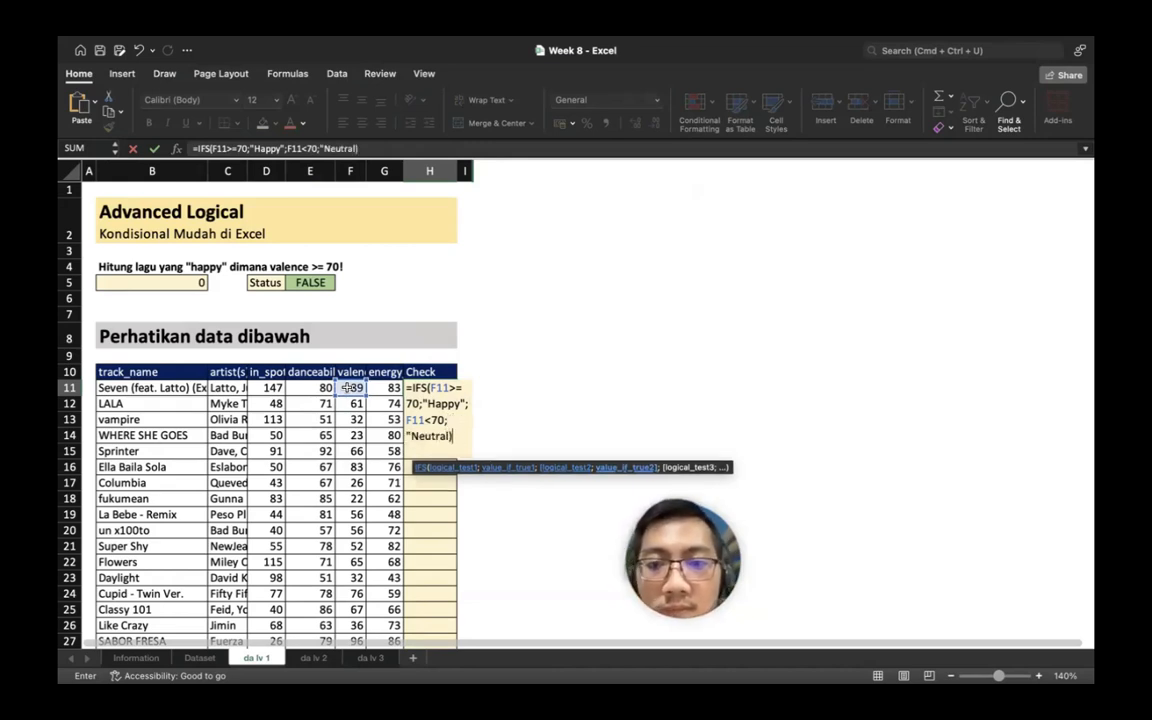
key(Return)
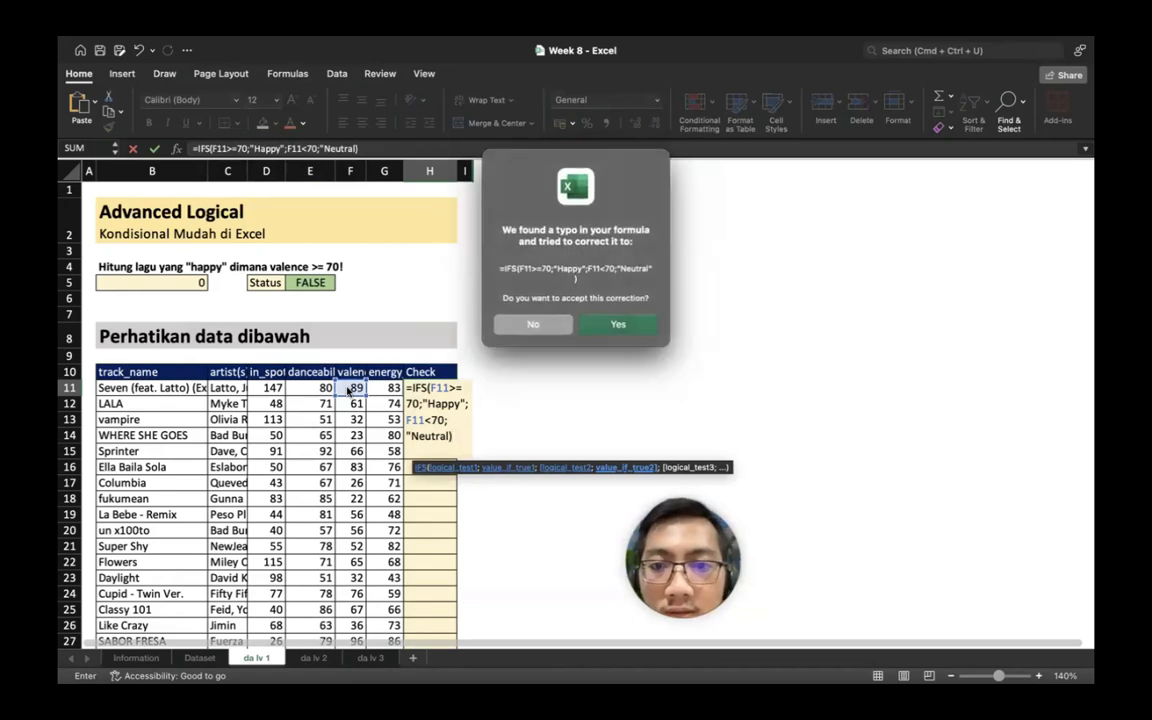
key(Return)
click(443, 392)
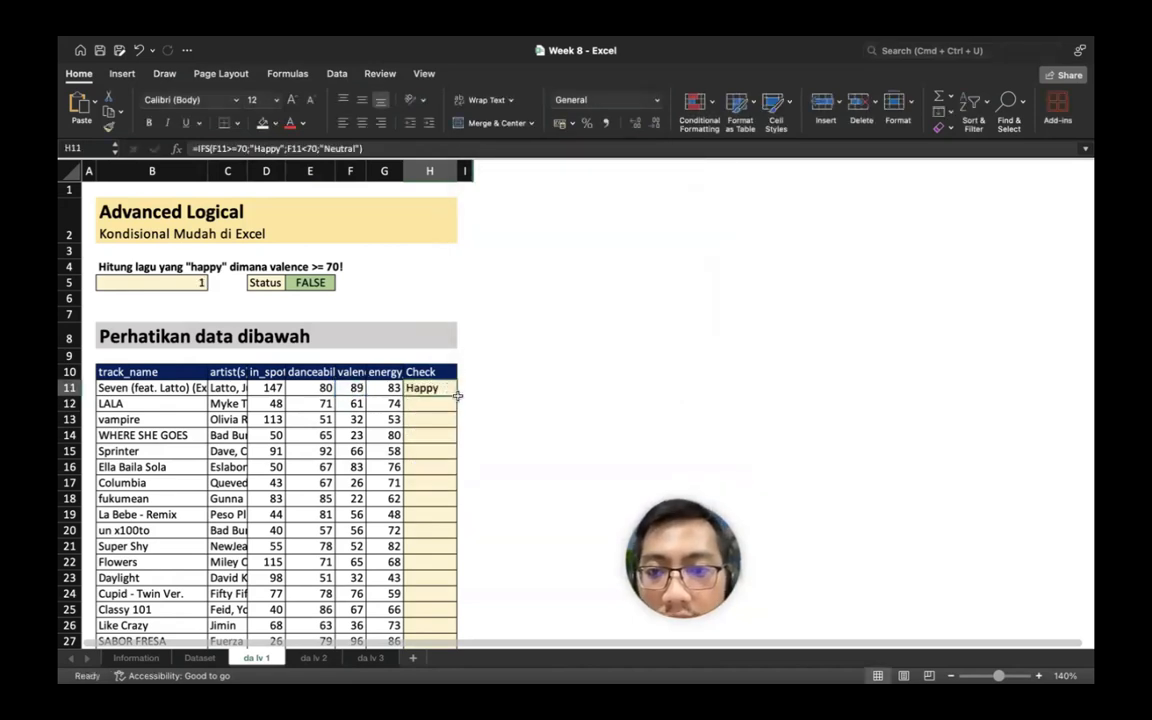
double_click(457, 396)
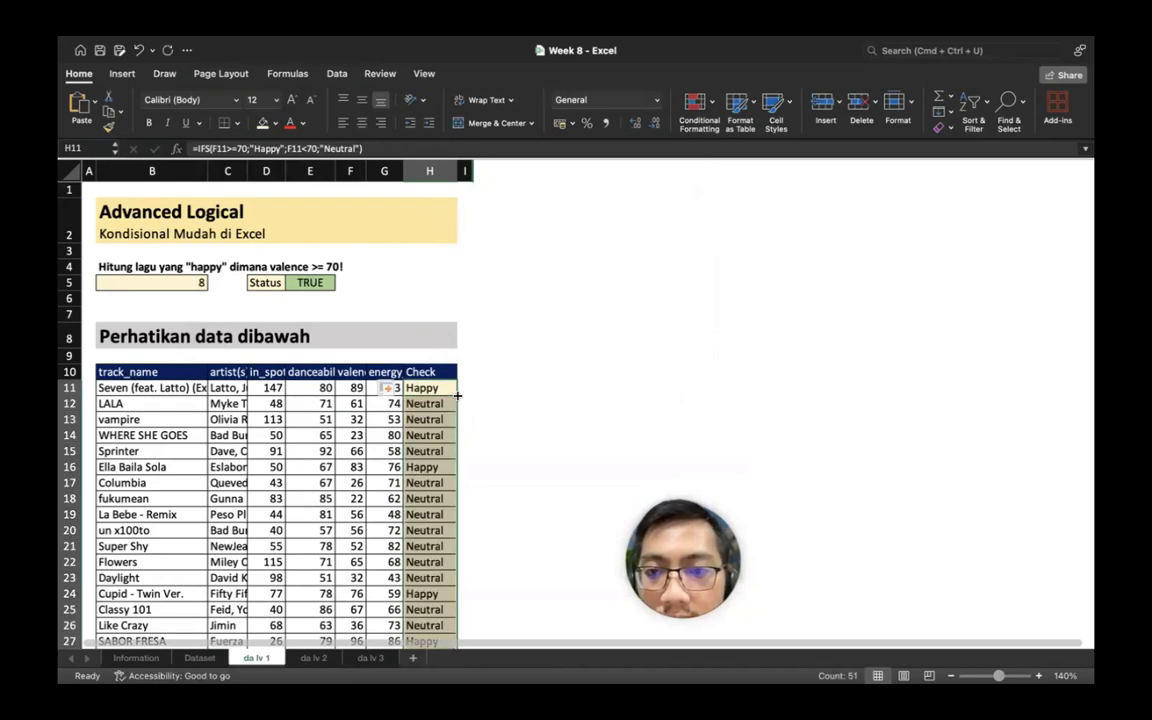
Compare the valence values with their Happy or Neutral labels in the Check column down to the end of the table
click(418, 389)
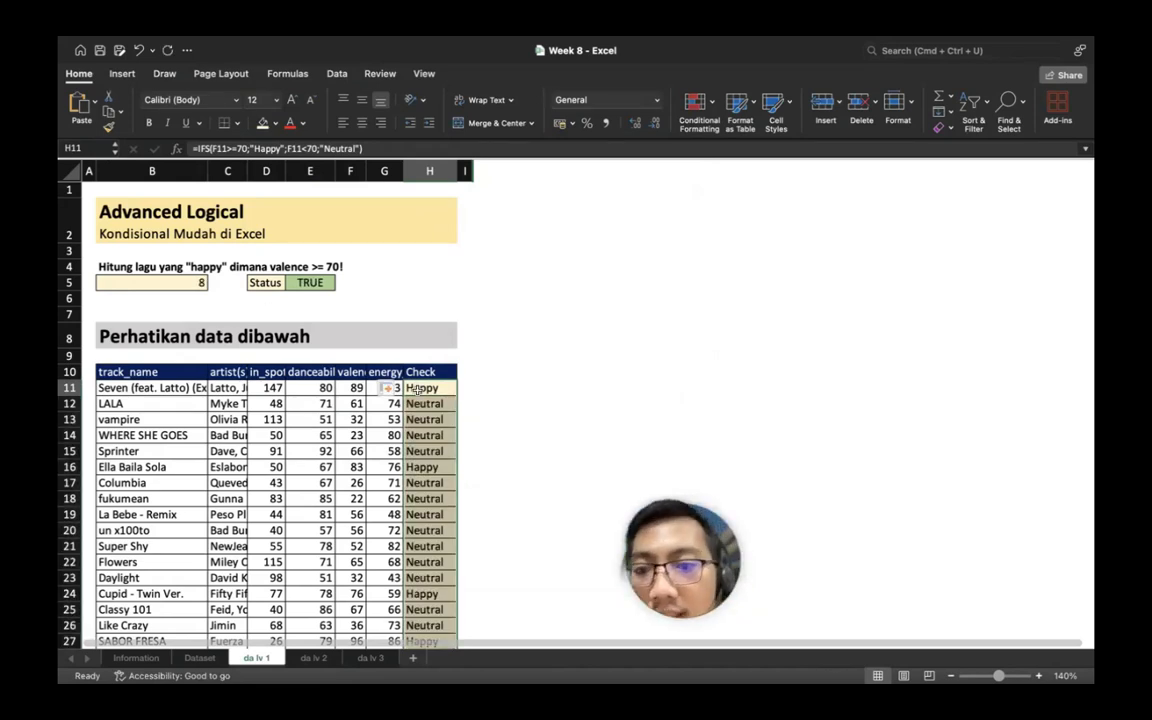
click(359, 388)
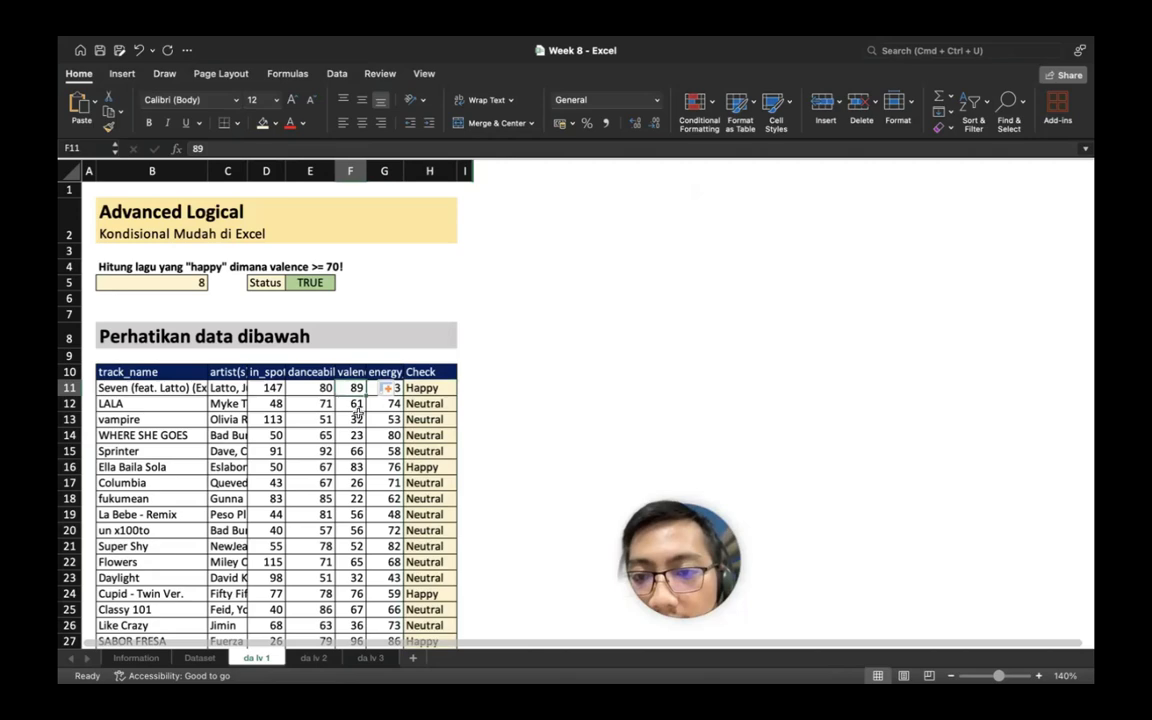
click(359, 467)
scroll(406, 504, down, 3)
click(348, 479)
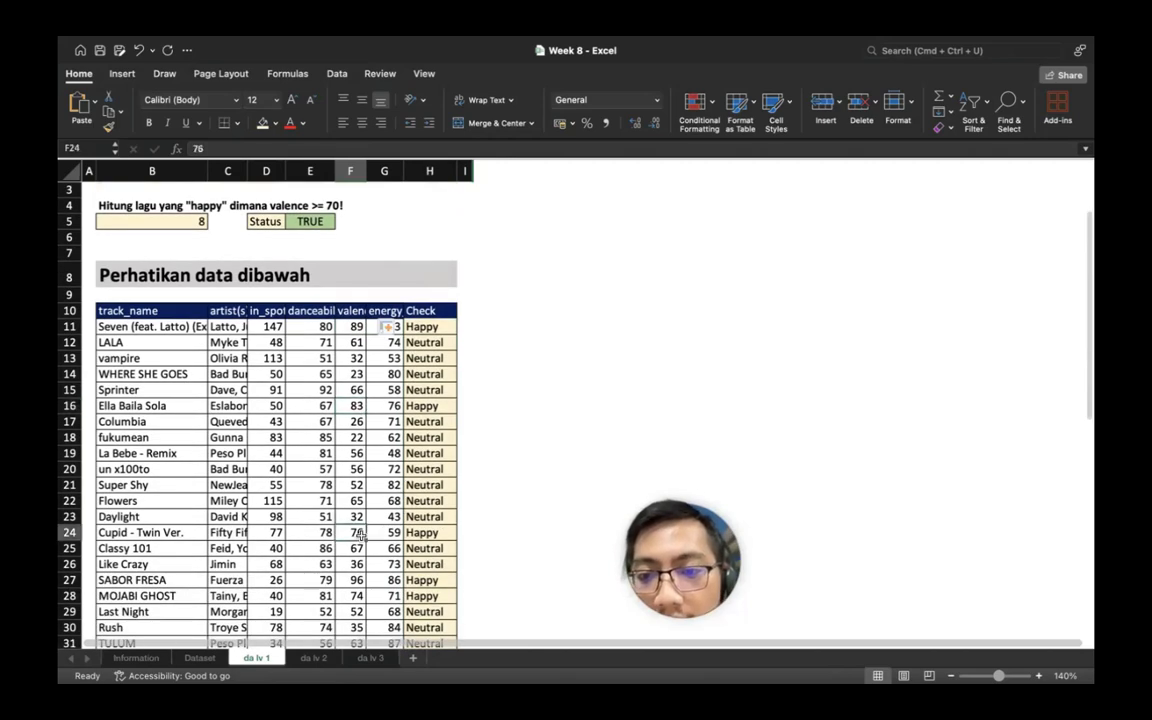
scroll(389, 554, down, 3)
click(358, 483)
scroll(359, 546, down, 3)
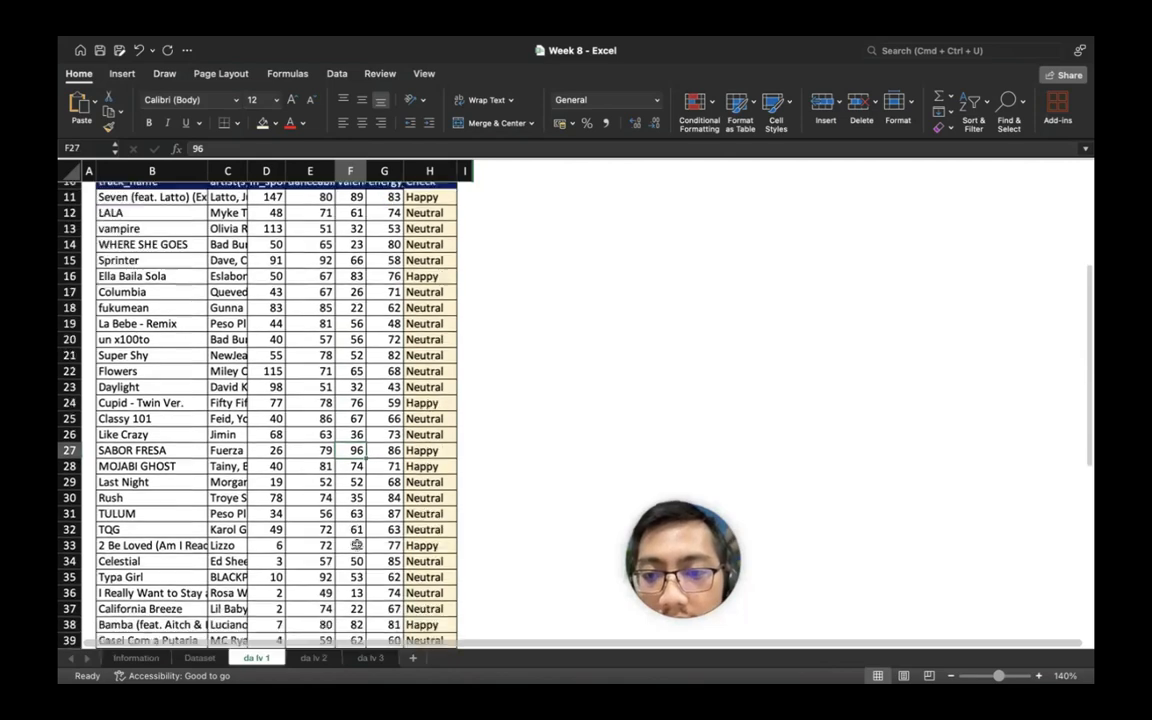
click(358, 489)
scroll(370, 500, down, 3)
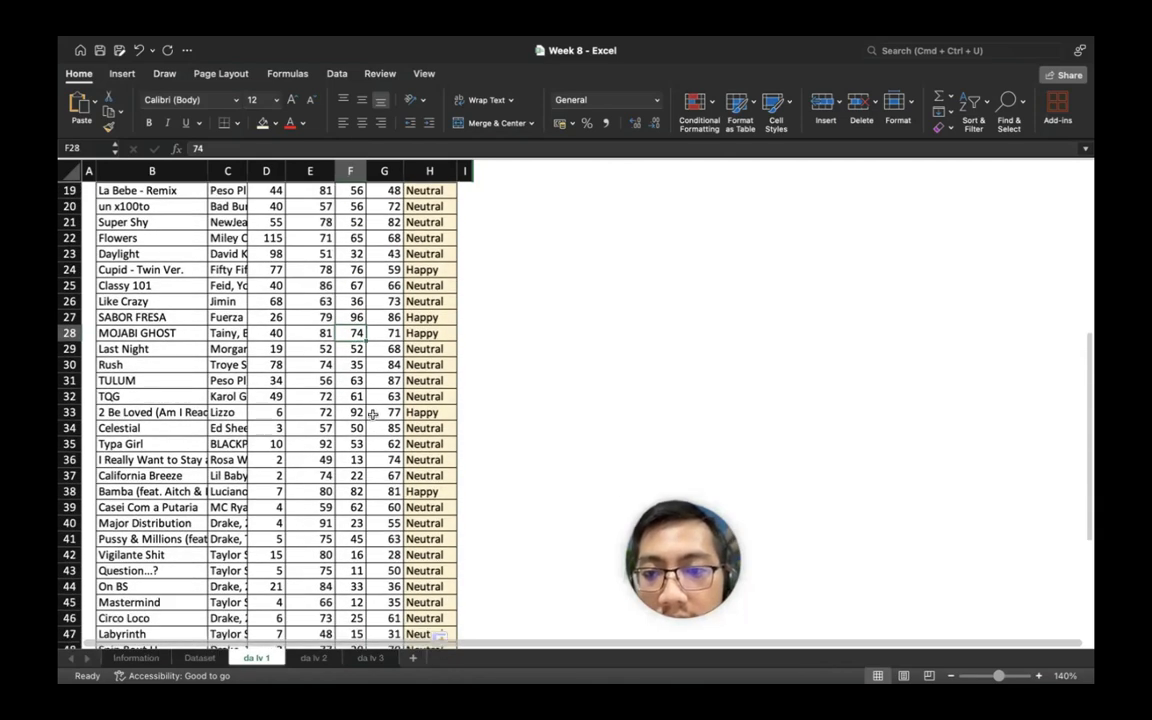
scroll(370, 502, down, 5)
scroll(370, 502, down, 10)
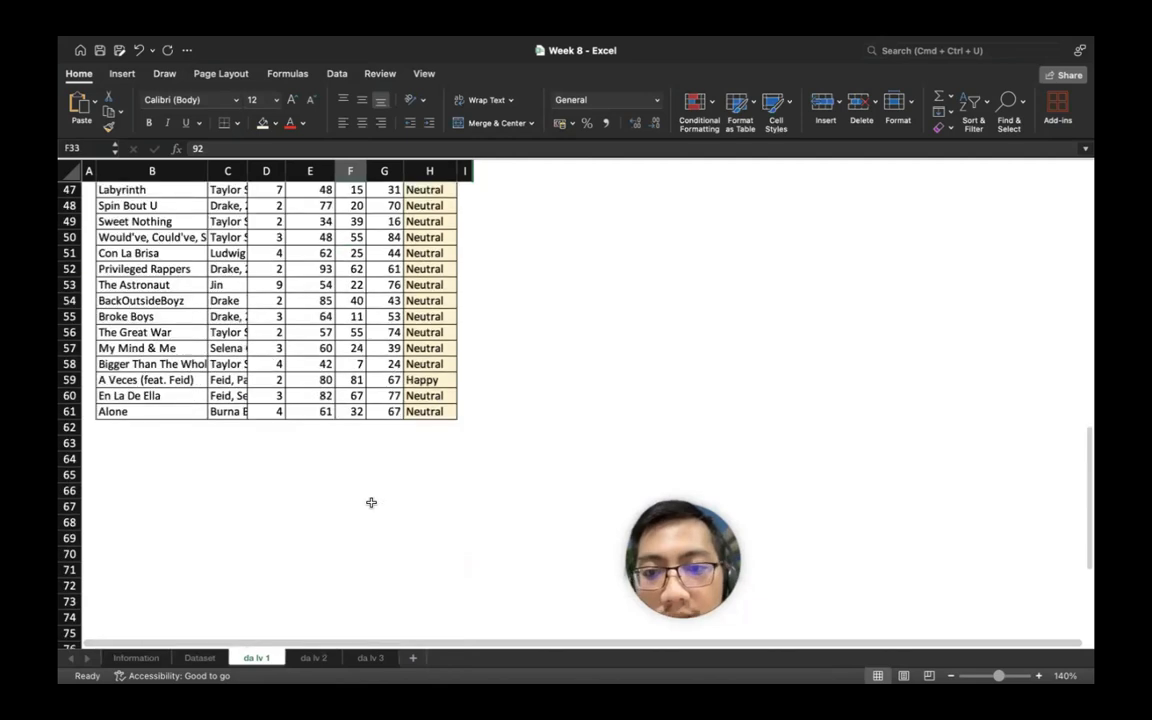
scroll(370, 502, up, 10)
scroll(371, 501, up, 7)
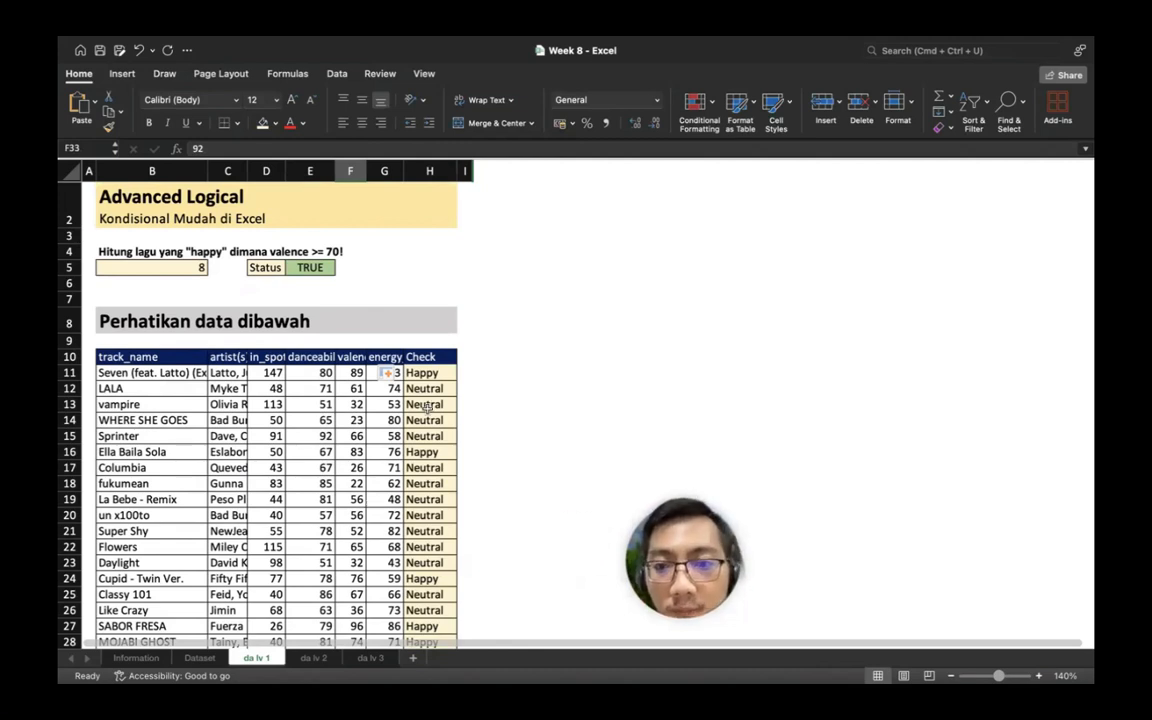
On the da lv 2 sheet, enter =SUMIF(F11:F61;">=80") in cell H11 under Hitung to sum the valence values
click(326, 661)
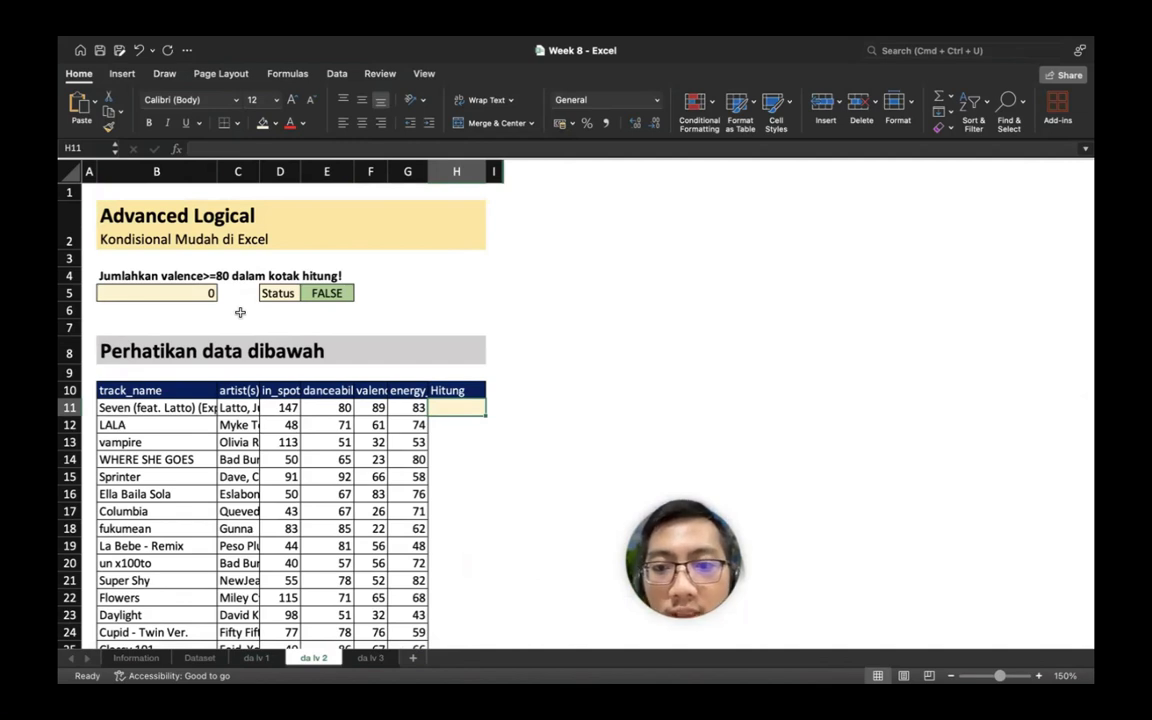
click(465, 424)
click(465, 401)
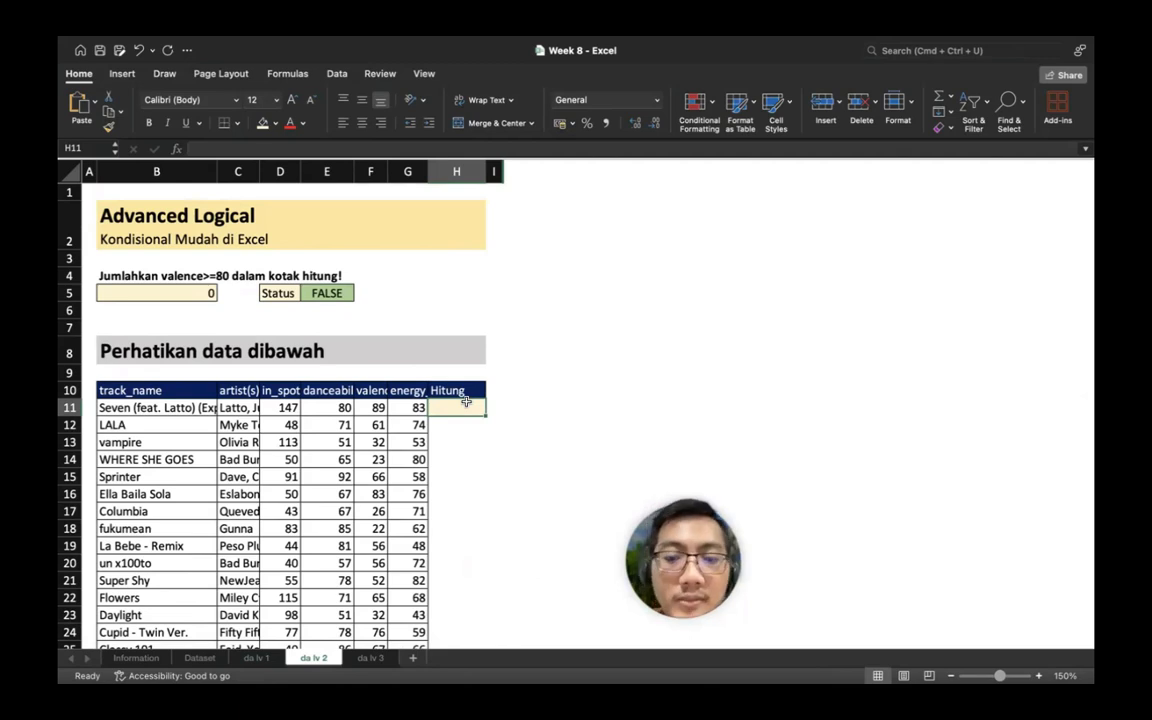
text(=SUM)
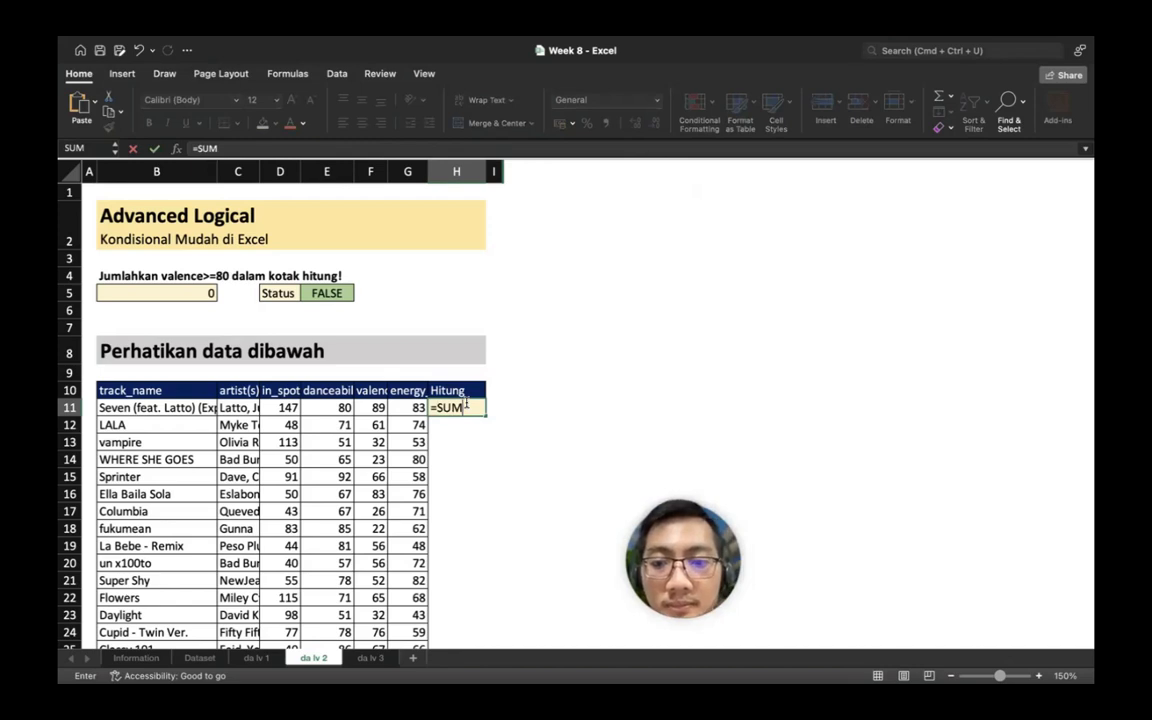
text(IF()
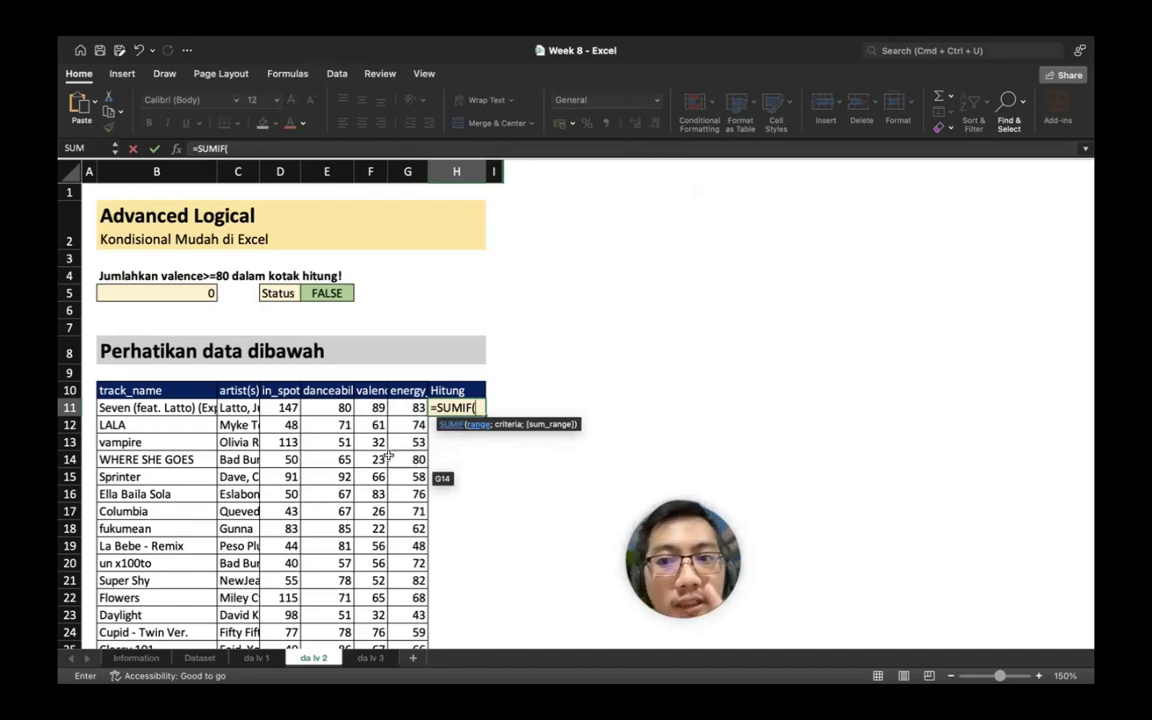
click(378, 407)
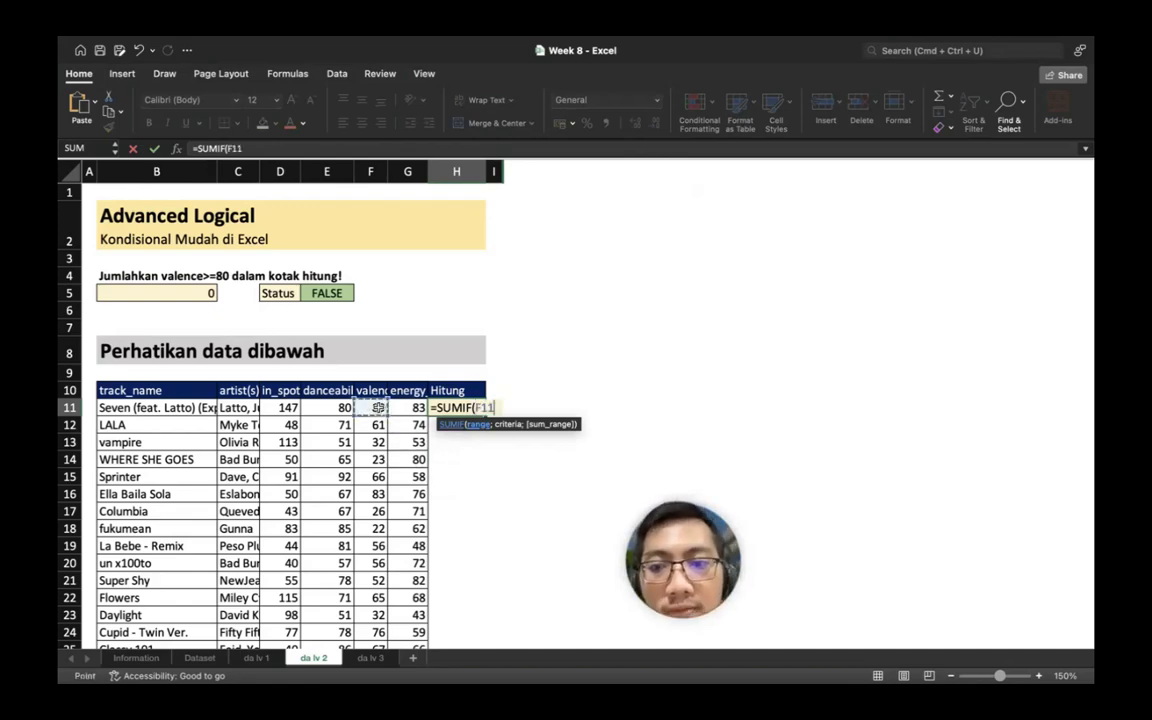
key(ctrl+shift+Down)
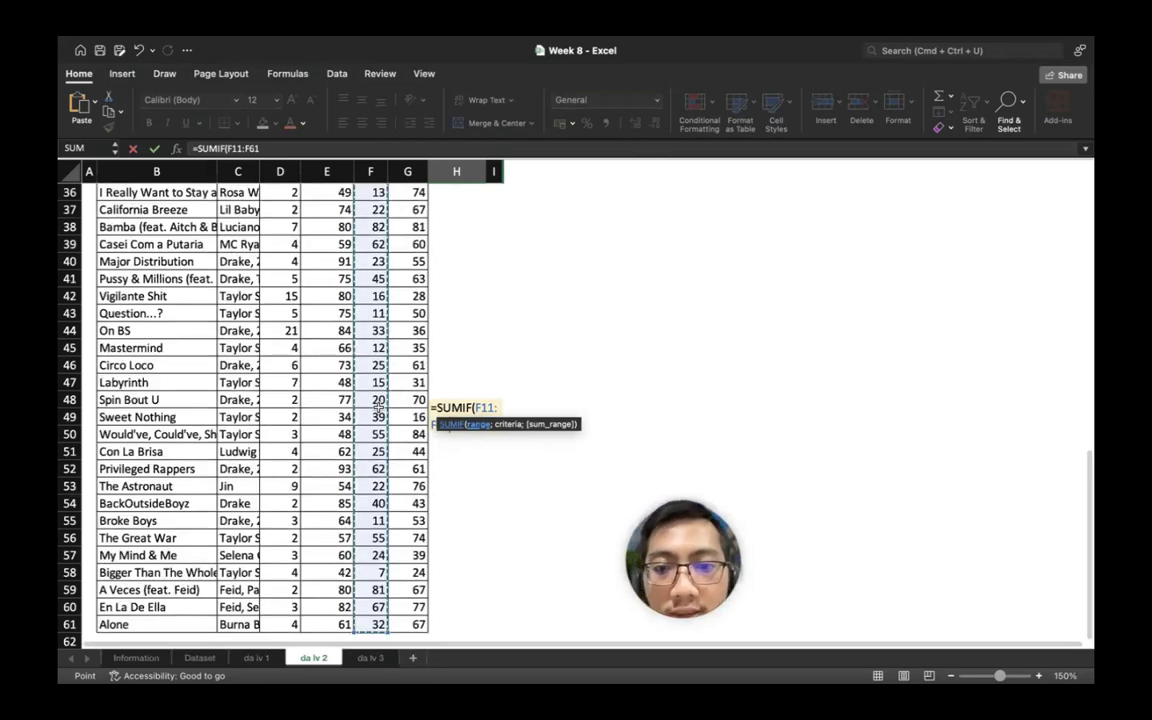
text(;)
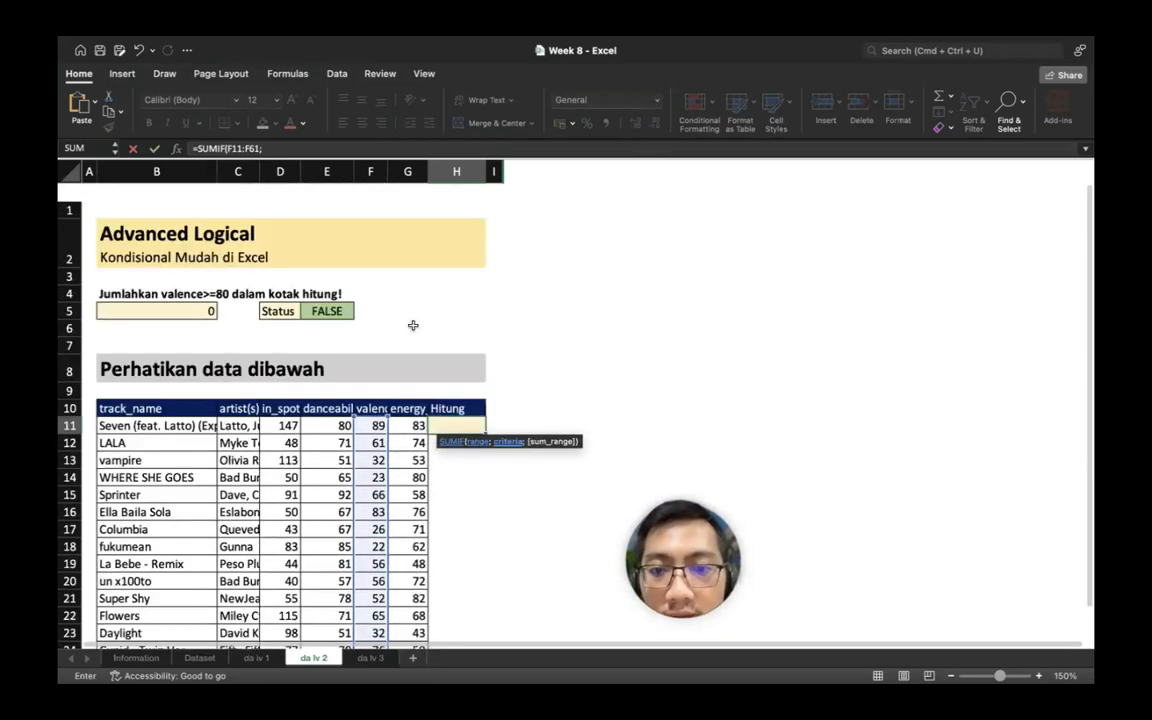
text(")
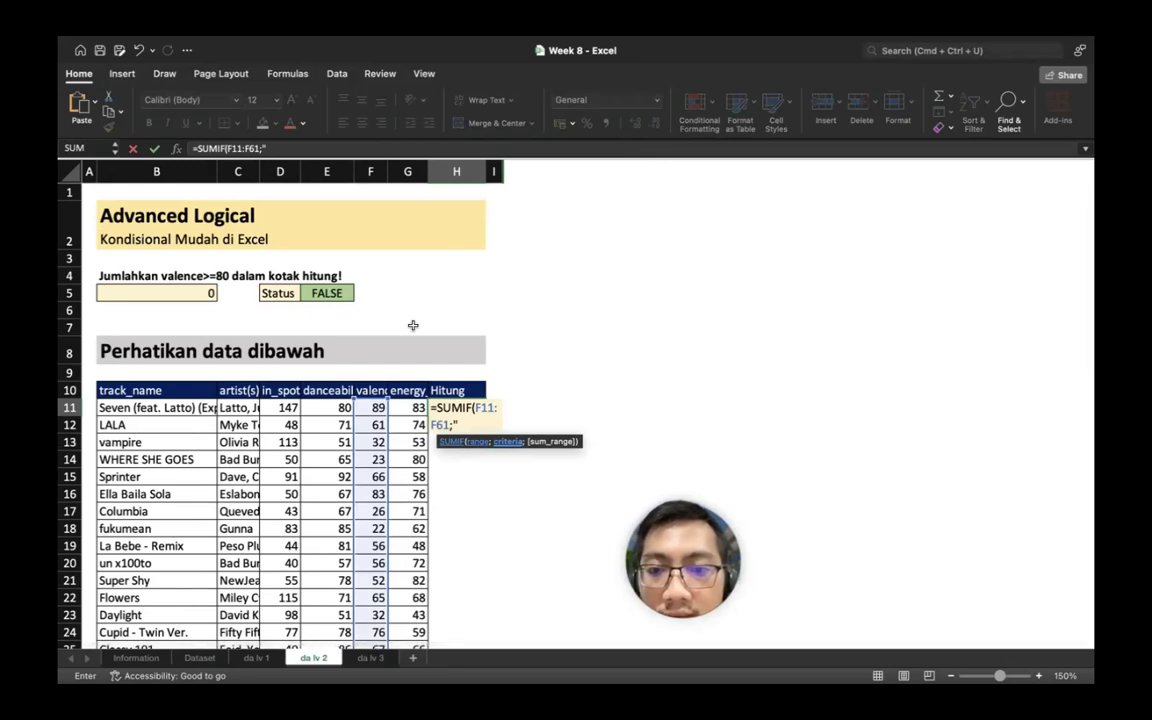
text(>=)
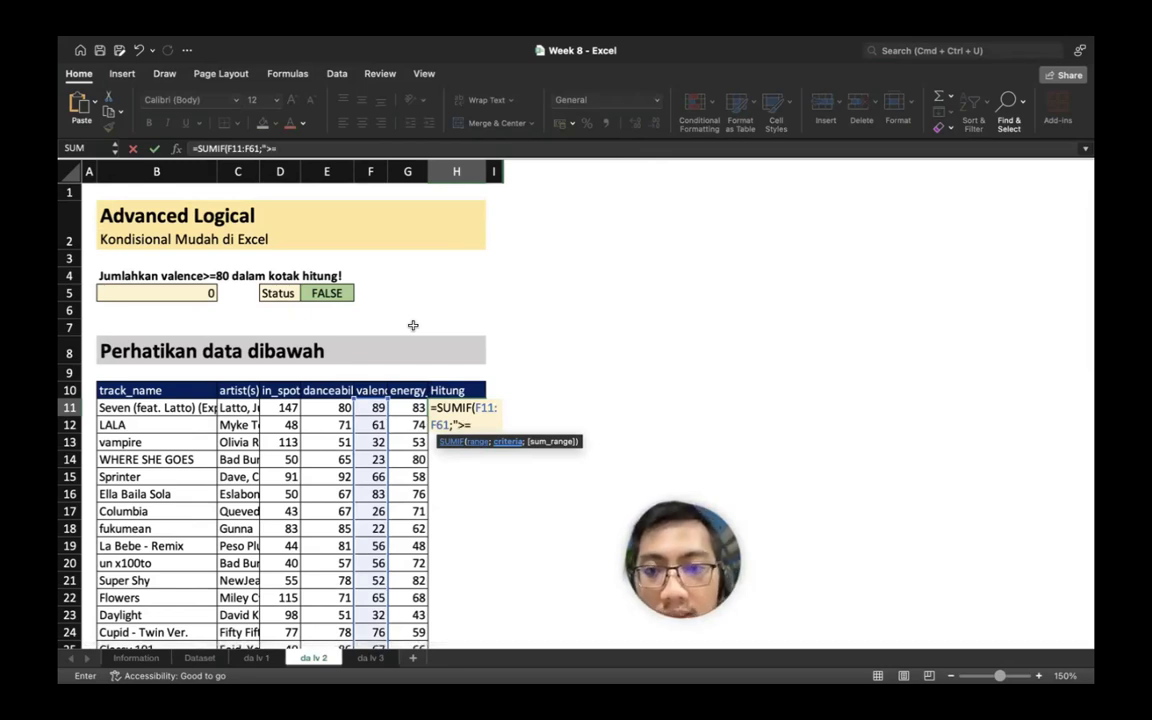
text(80"))
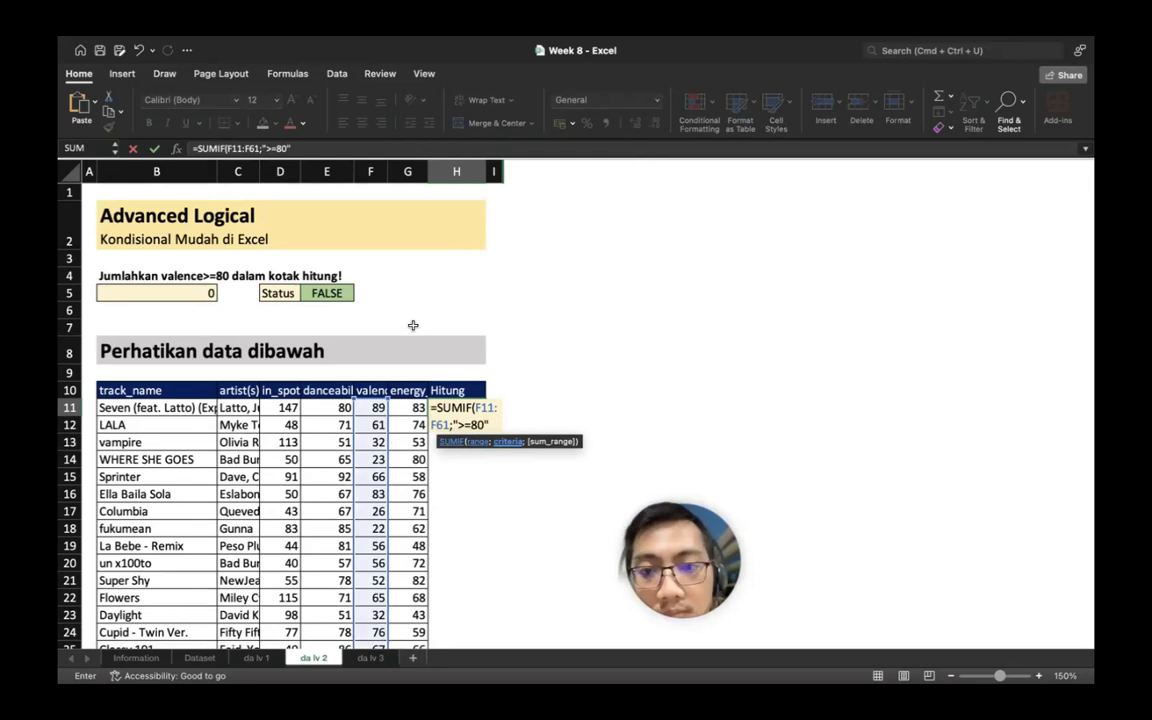
key(Return)
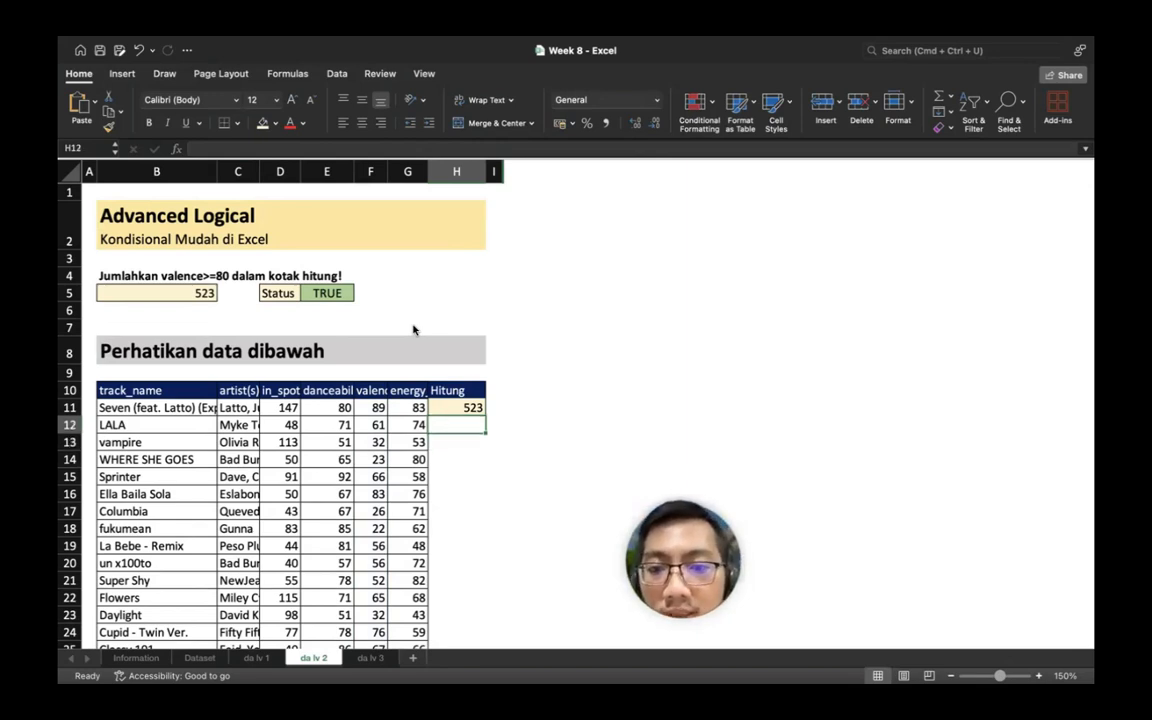
Review the range and criteria of the SUMIF formula in cell H11 without changing it
key(Up)
click(258, 150)
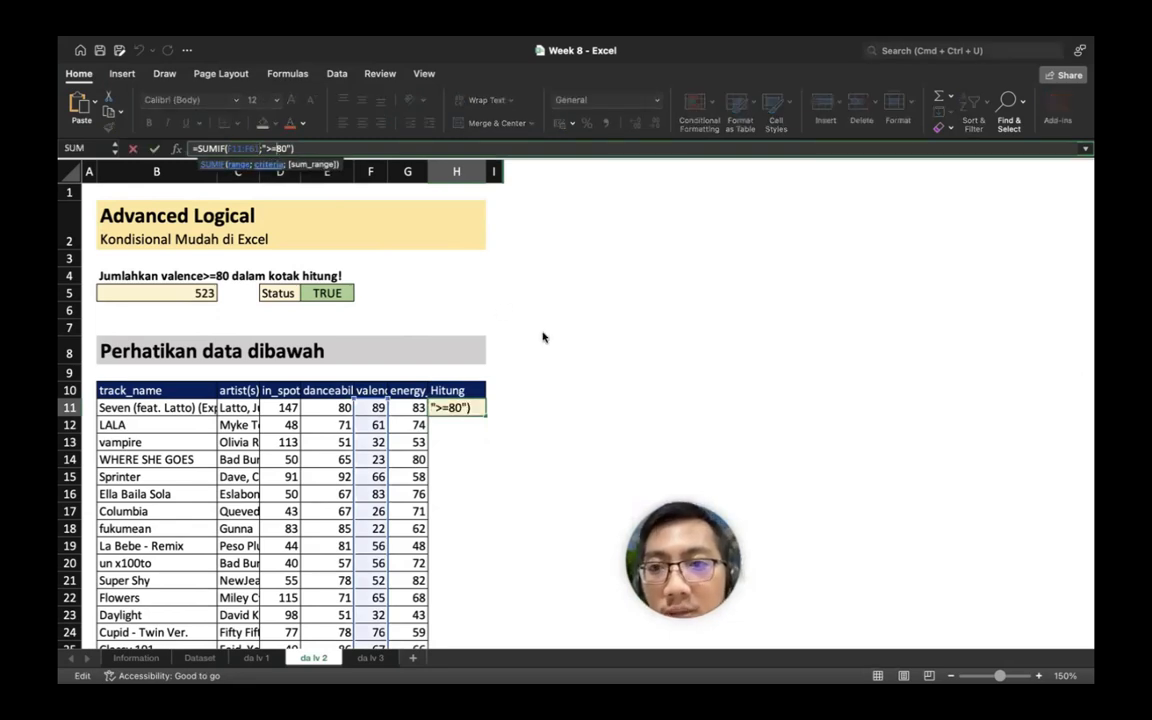
key(Return)
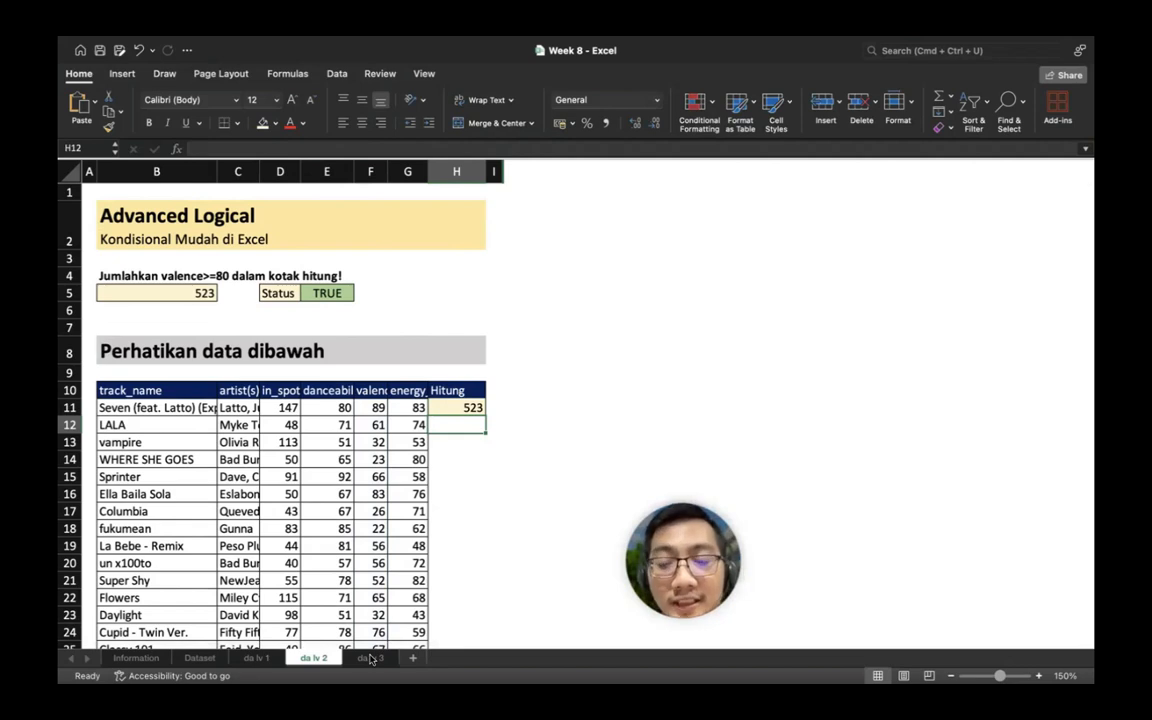
On the da lv 3 sheet, start a SUMIFS formula in cell H11 with the energy values G11:G61 as the sum range
click(370, 658)
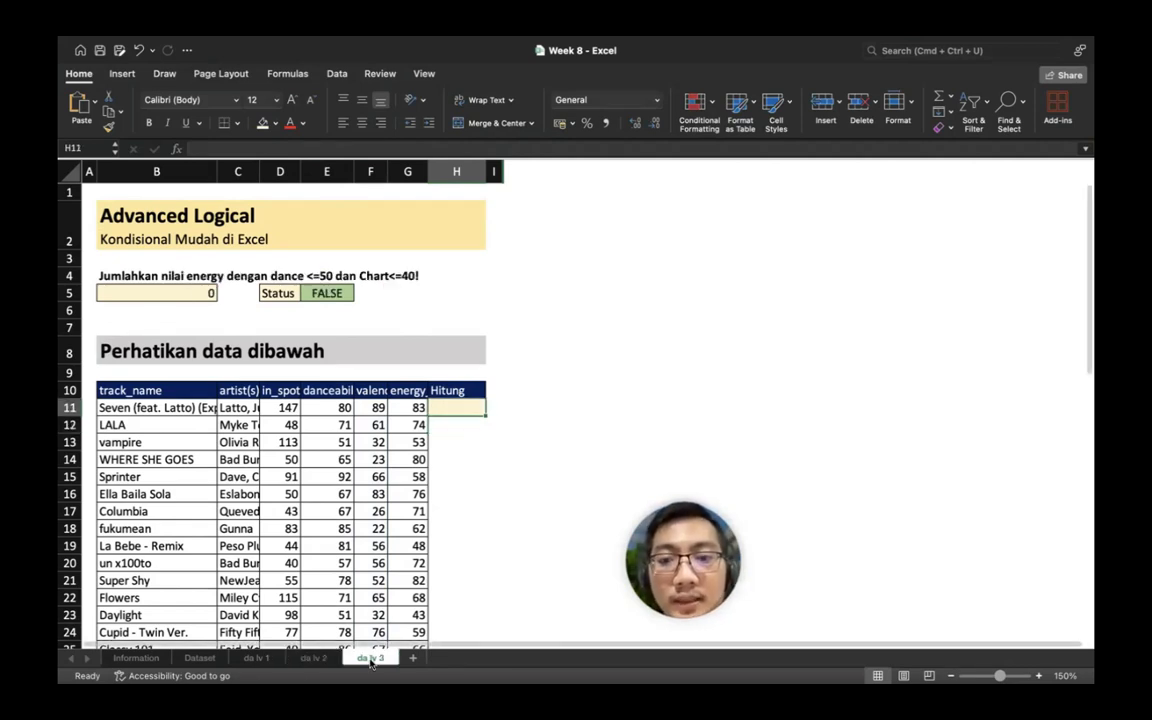
key(Up)
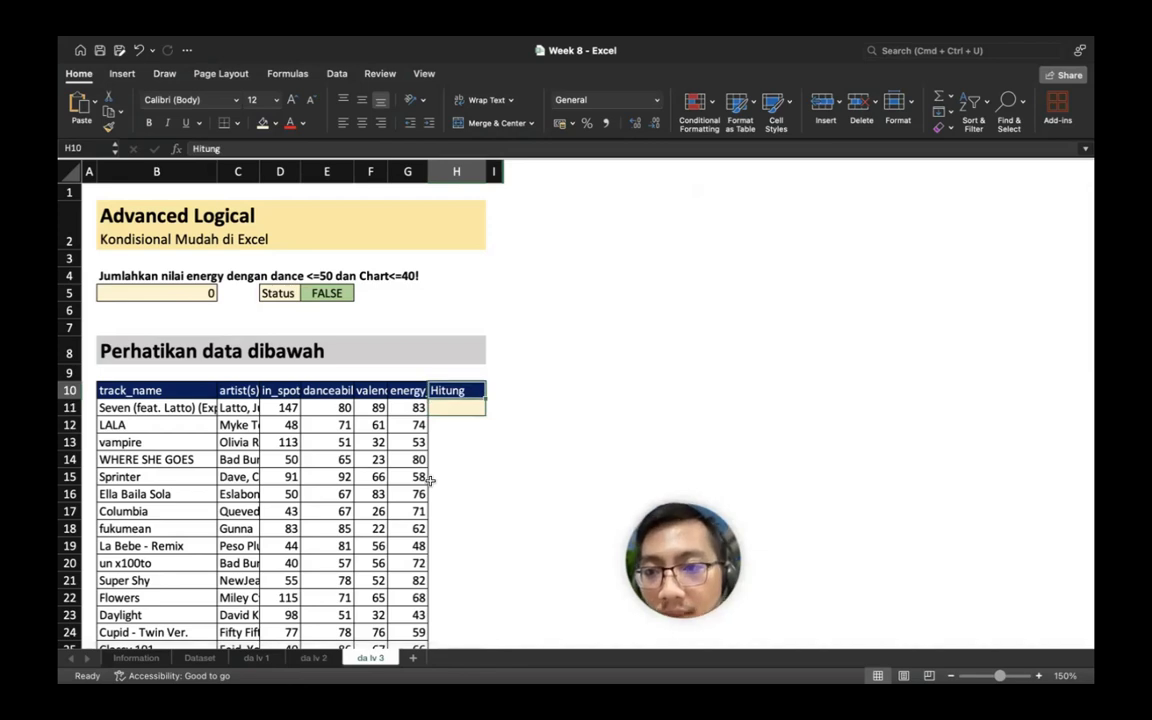
key(Down)
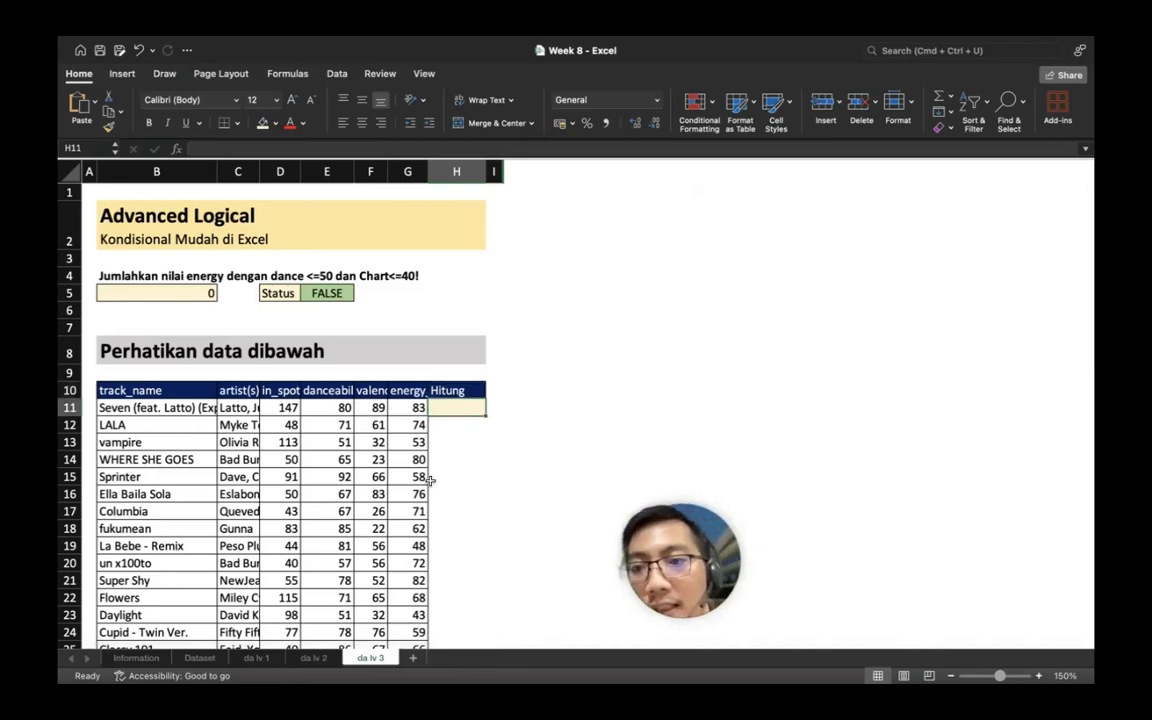
text(=)
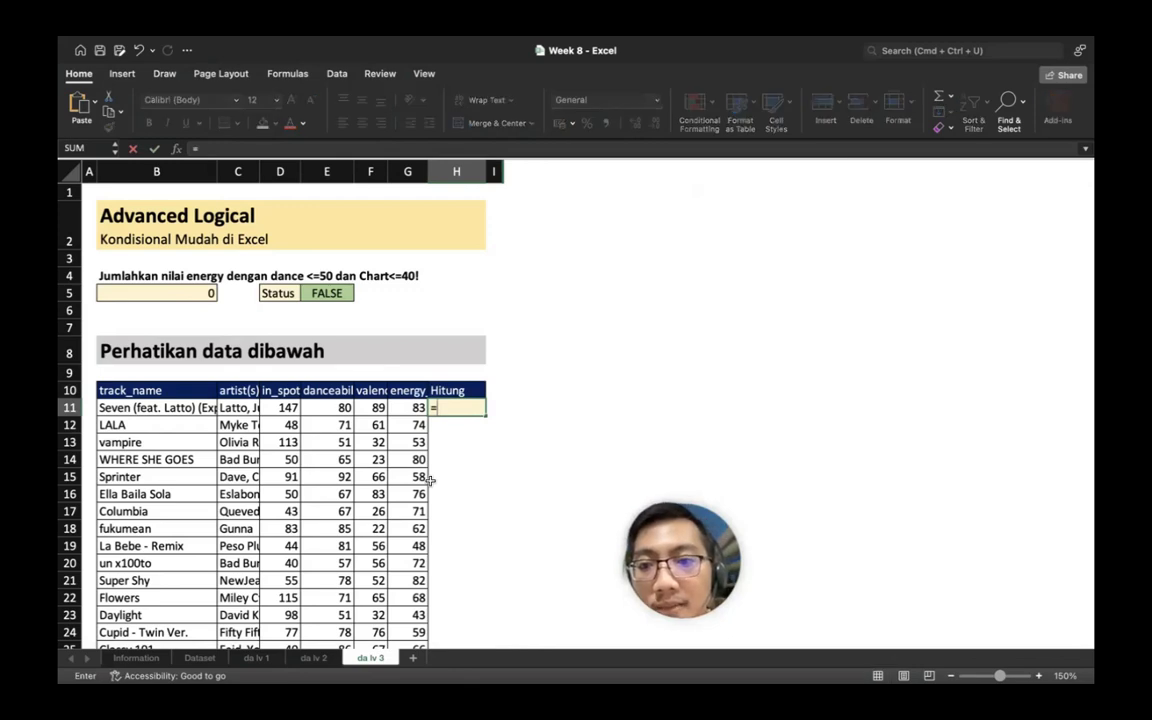
text(SUMIFS)
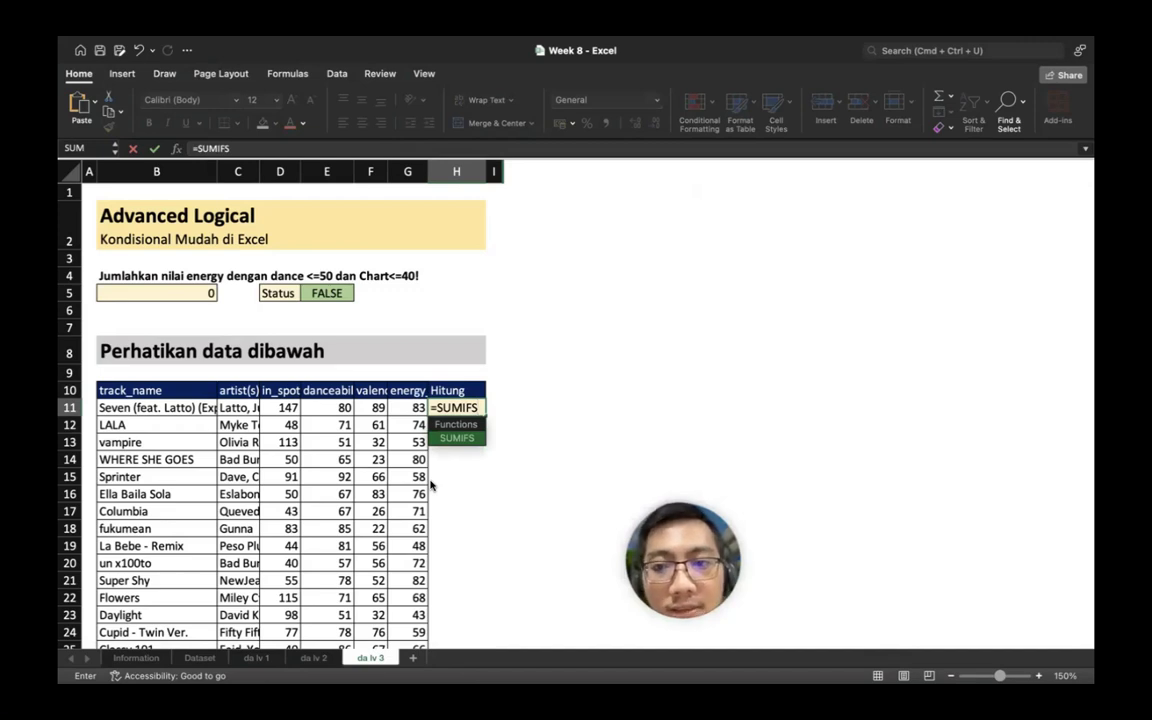
text(()
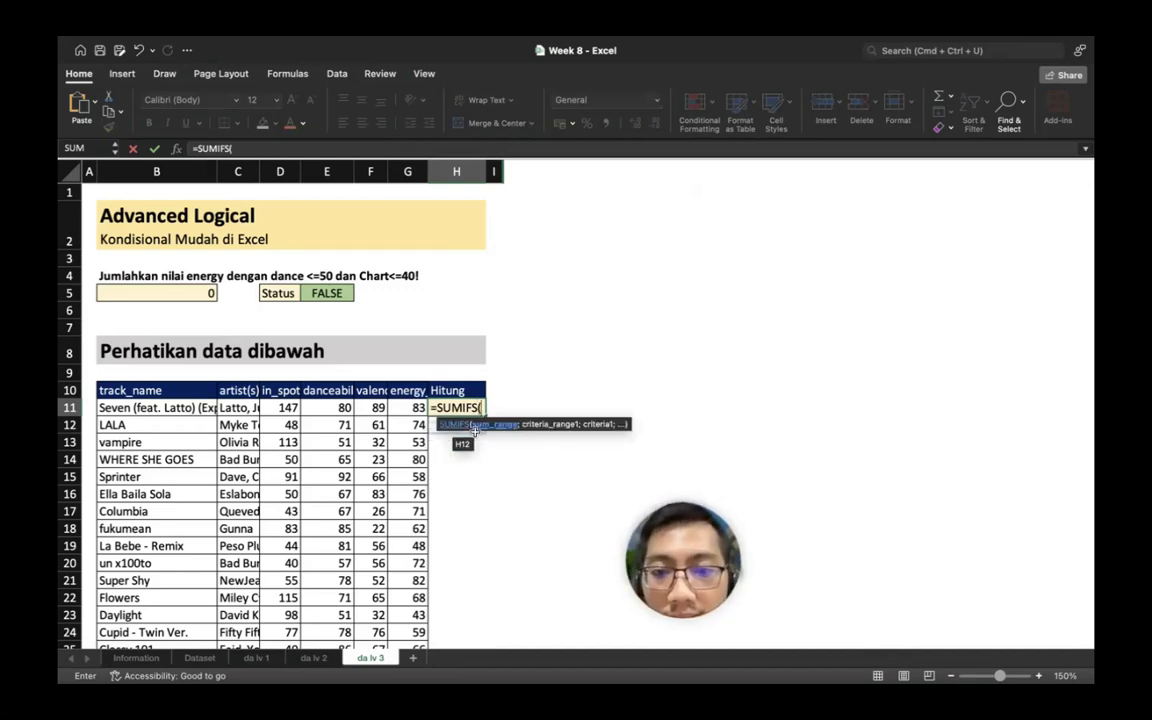
click(418, 407)
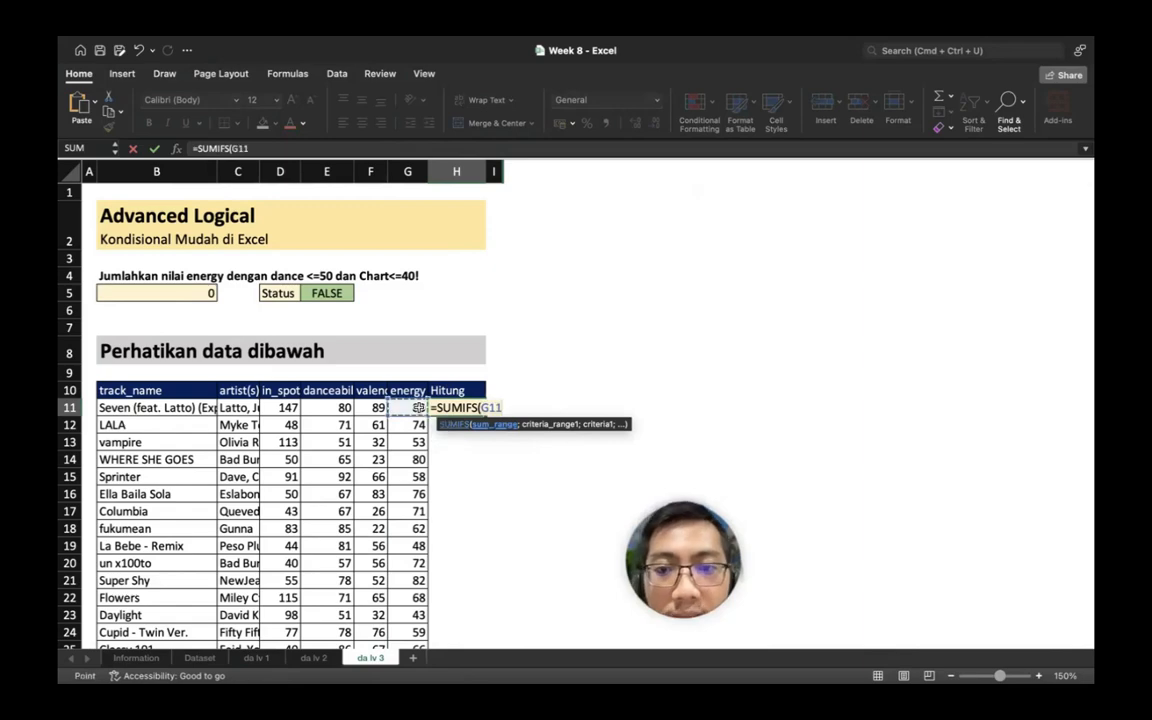
key(super+shift+Down)
text(;)
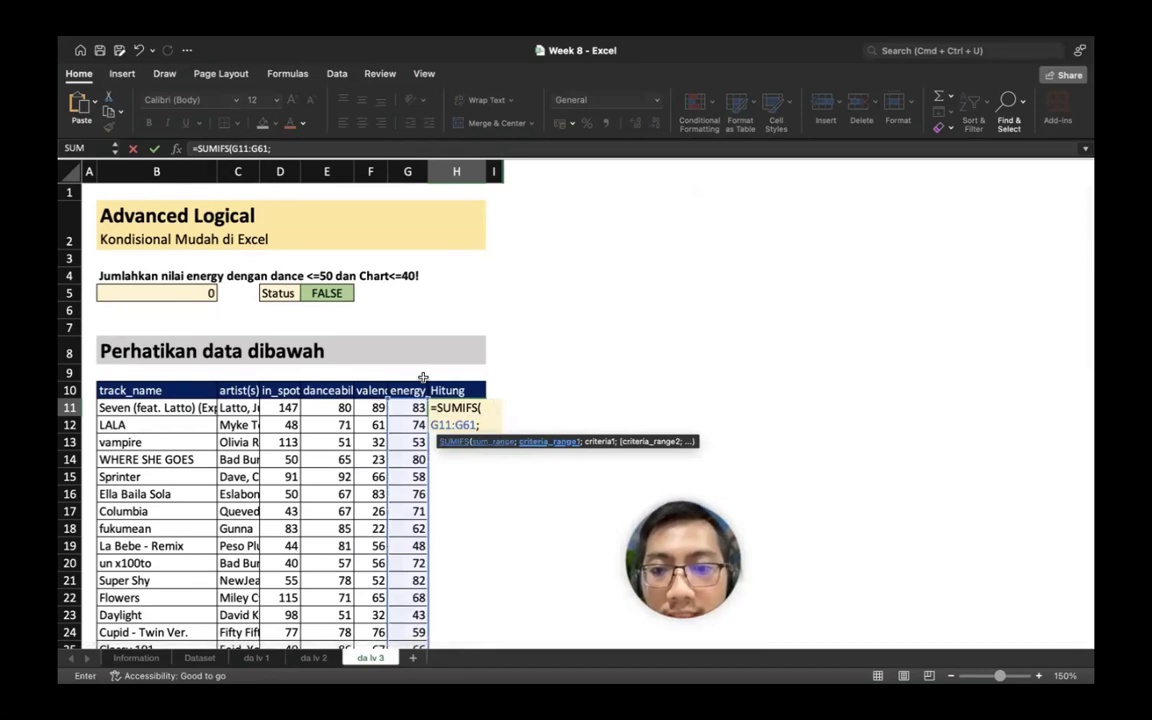
Add the danceability range E11:E61 with the criterion "<=50" as the first condition of the SUMIFS formula
click(337, 407)
key(super+shift+Down)
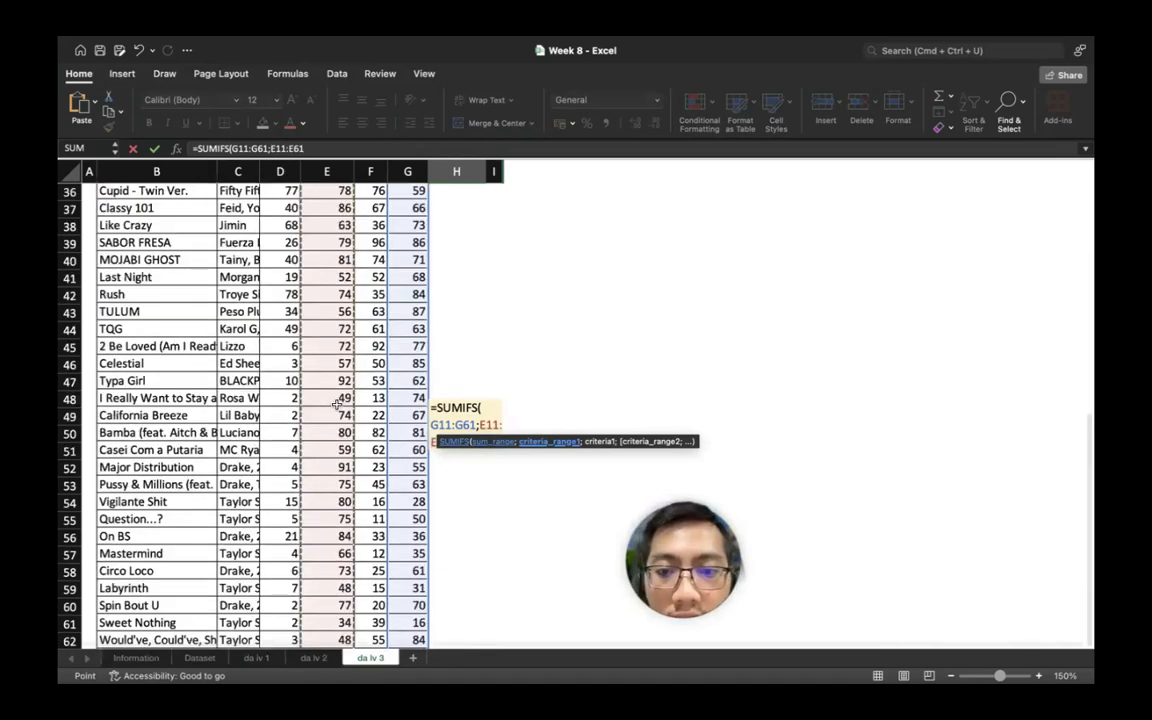
scroll(337, 407, up, 10)
text(;)
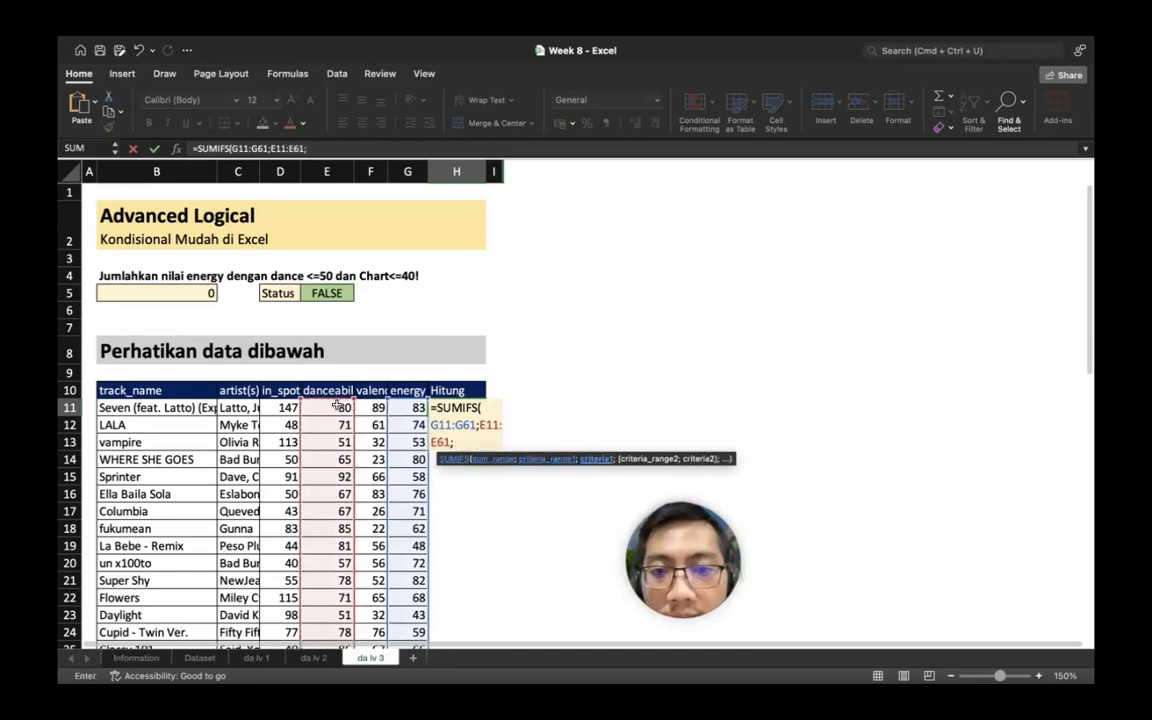
text(")
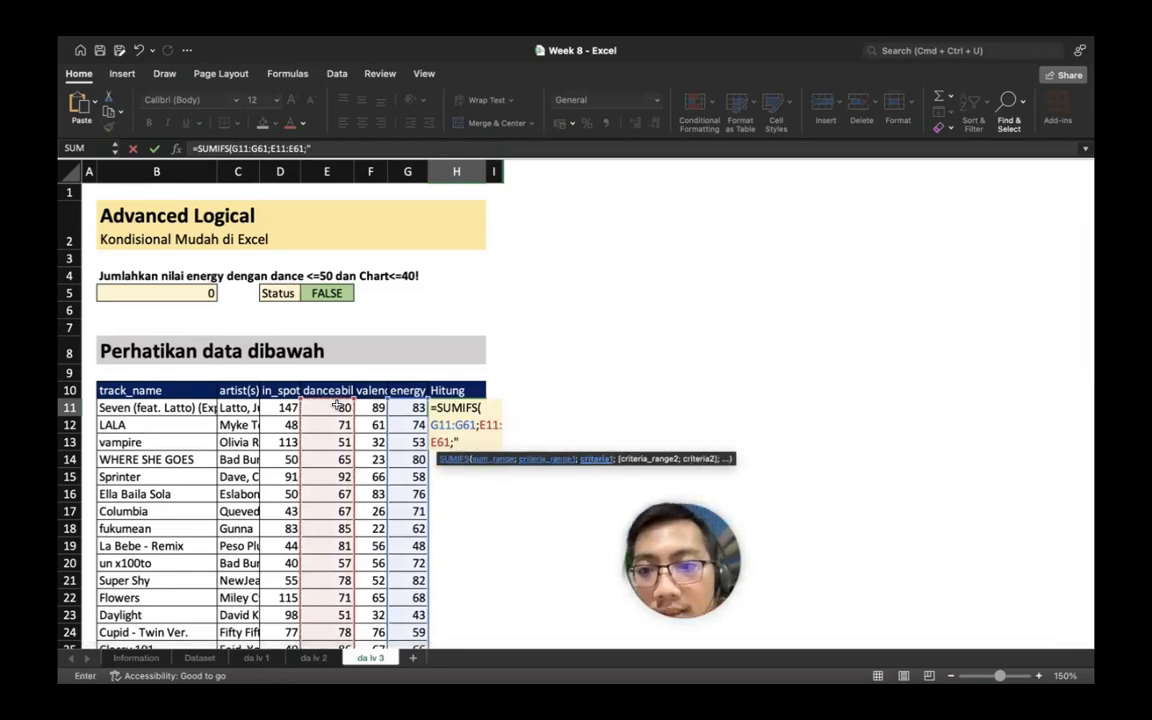
text(<=5)
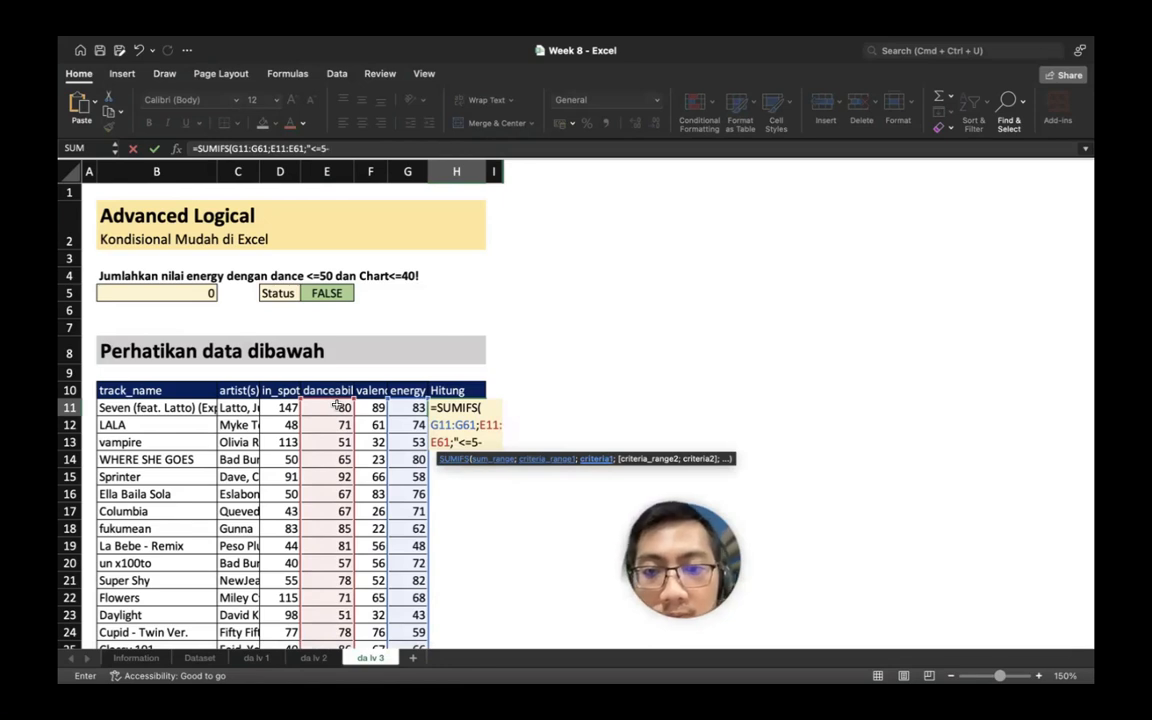
text(0")
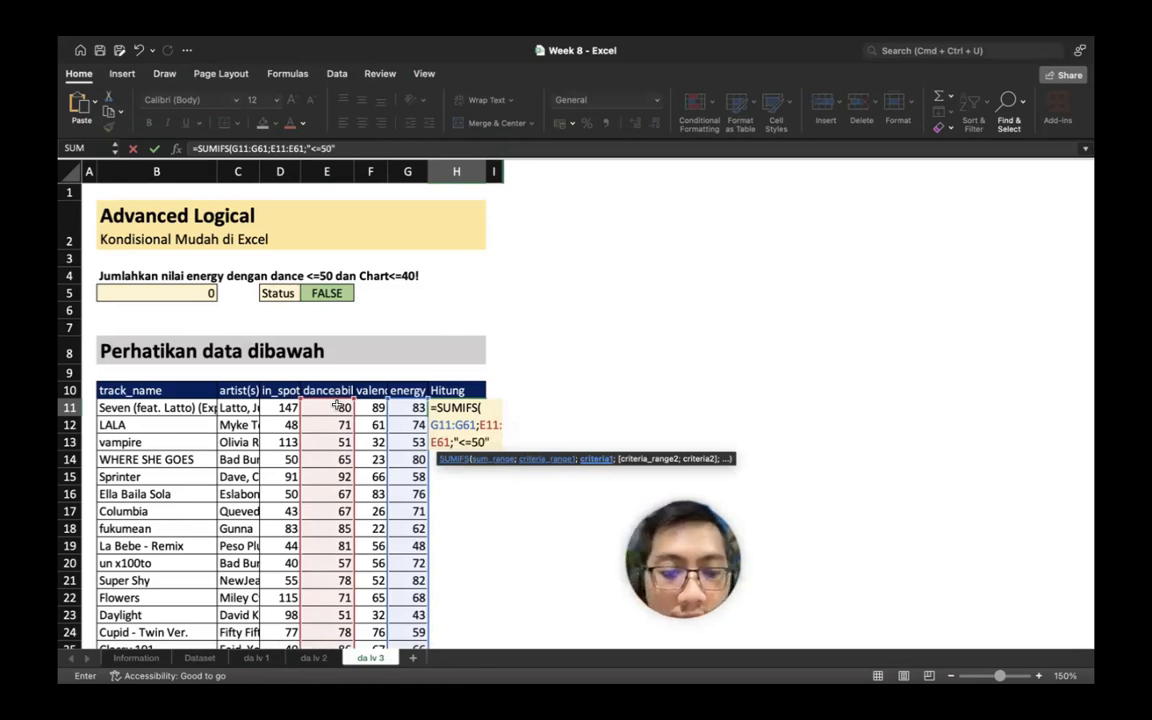
text(;)
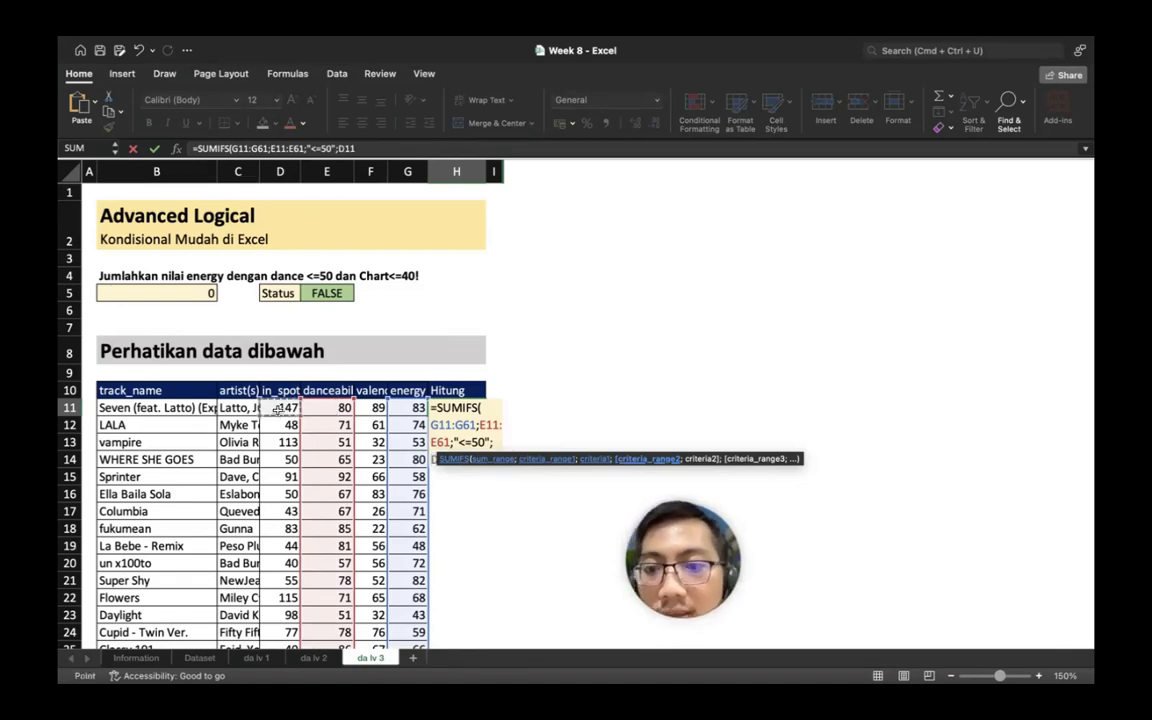
Add the chart range D11:D61 with the criterion "<=40" as the second condition and complete the SUMIFS formula in H11
click(280, 408)
key(ctrl+shift+Down)
scroll(319, 368, up, 15)
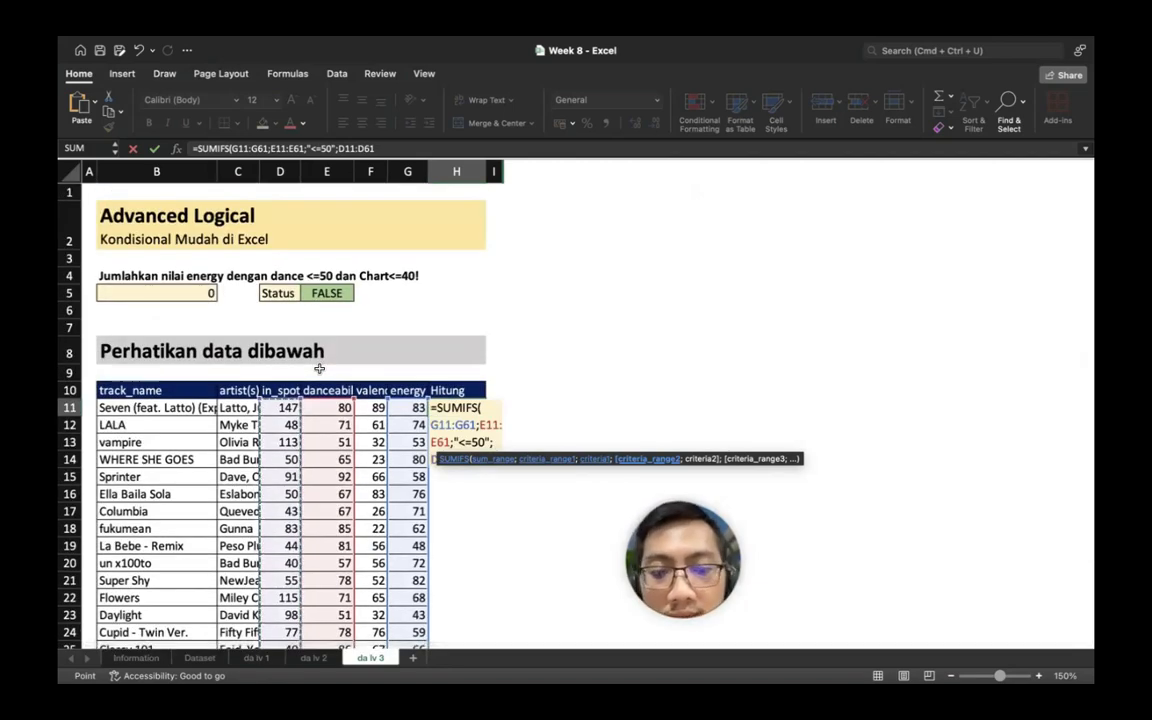
text(;)
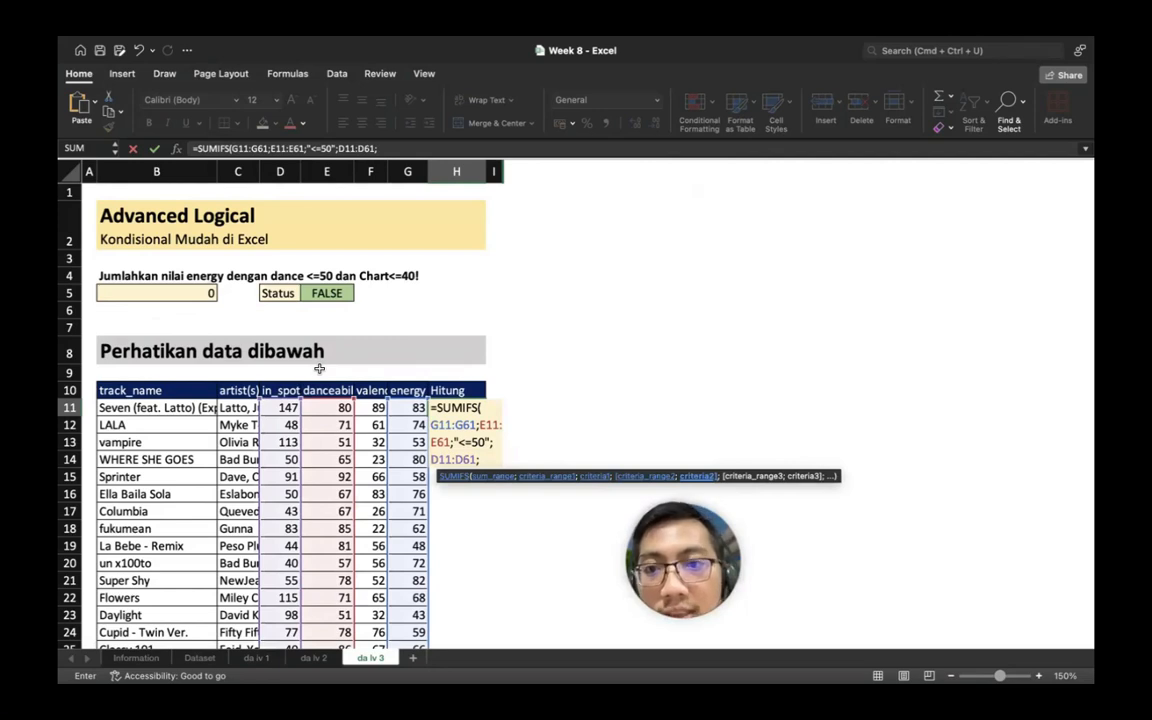
text(")
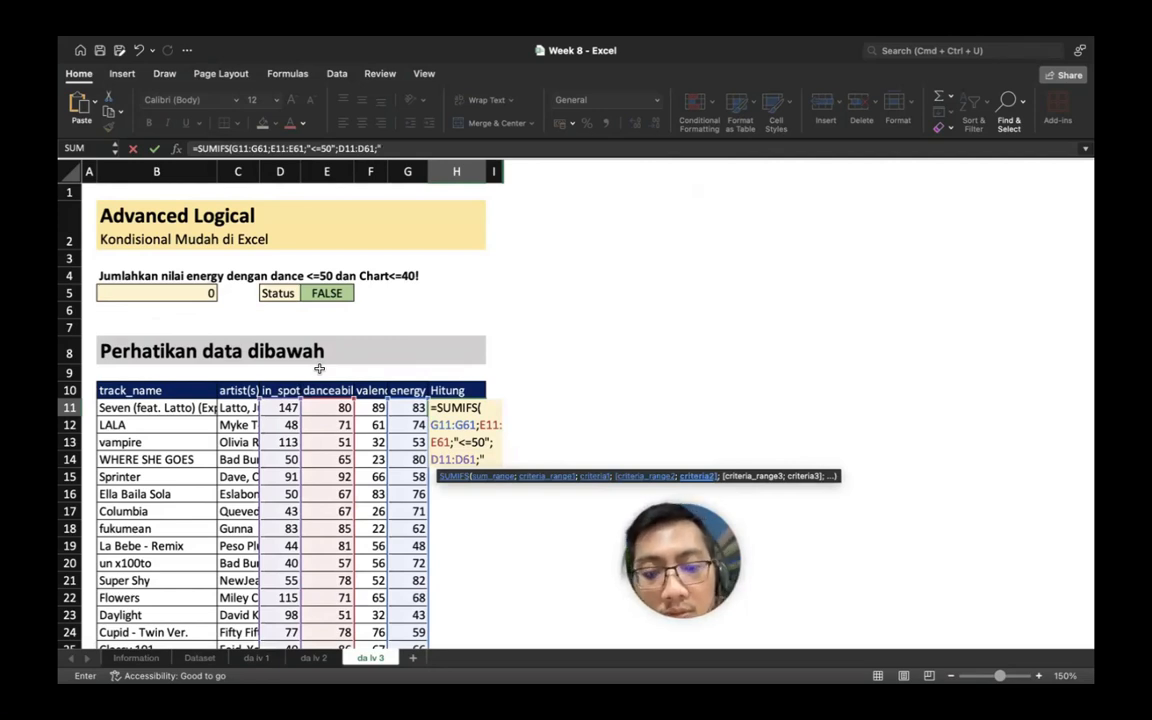
text(<=4)
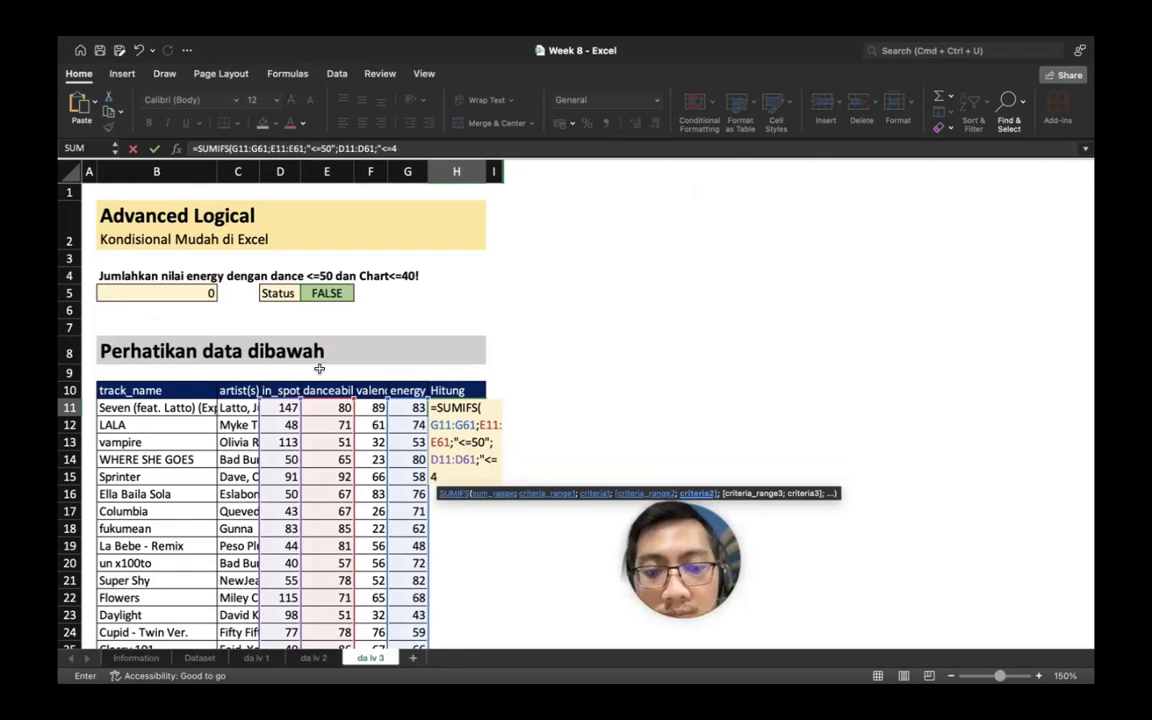
text(0"))
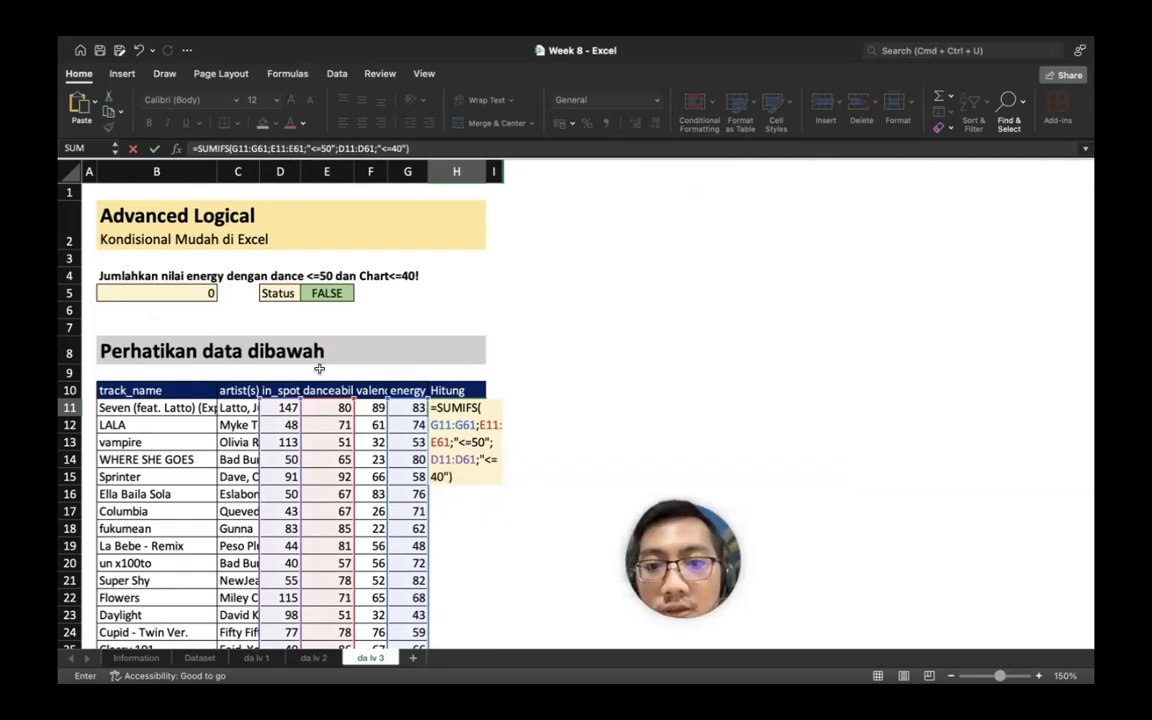
key(Return)
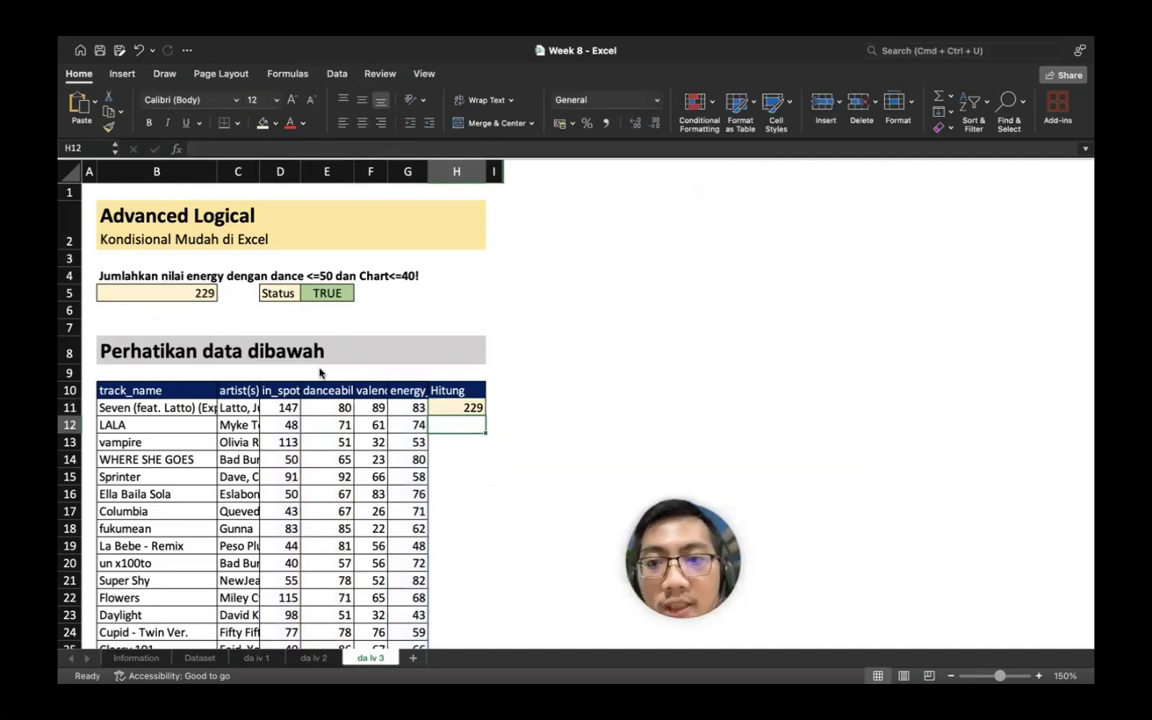